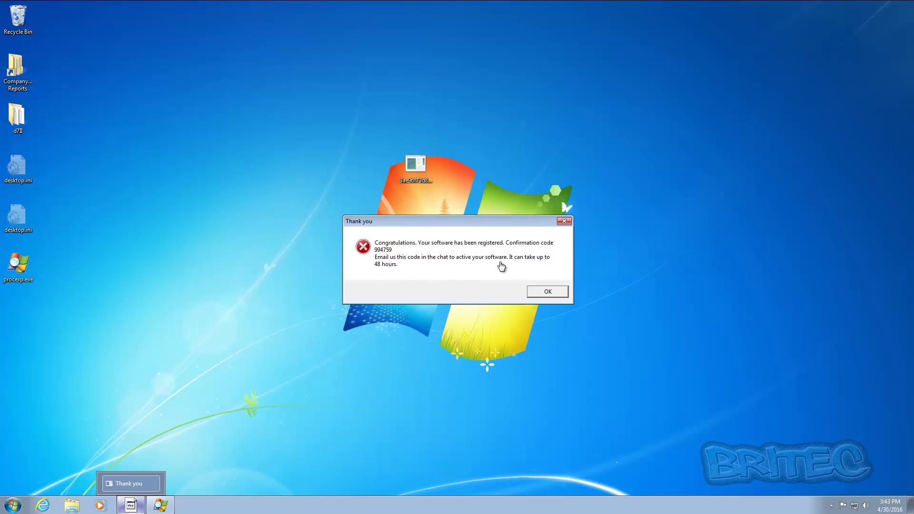
- Dismiss the fake 'Thank you' software-registration message box
left_click(543, 294)
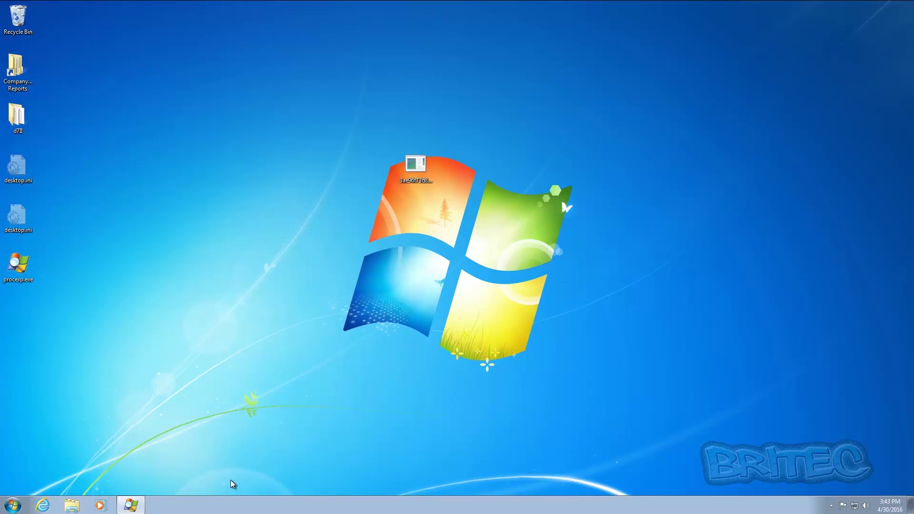
- Bring up Process Explorer, find the drpbx.exe process posing as Firefox, then minimize it
left_click(138, 507)
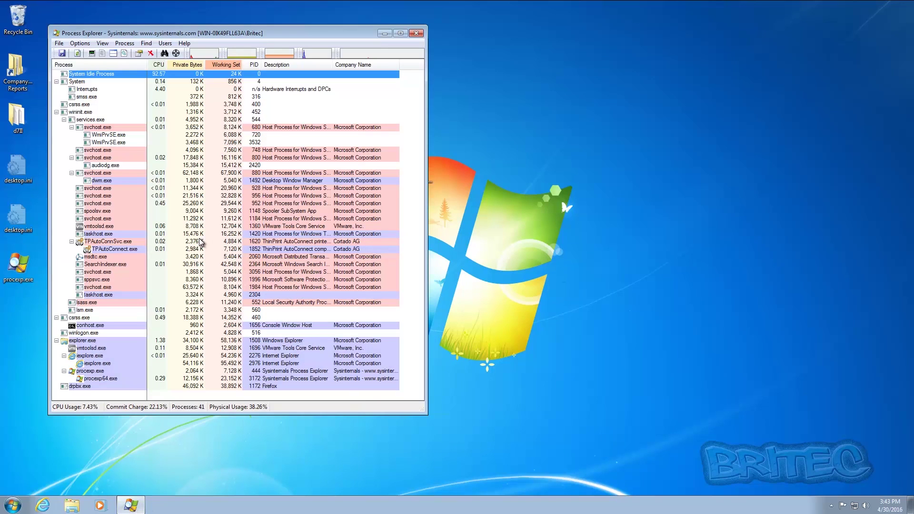
mouse_move(84, 390)
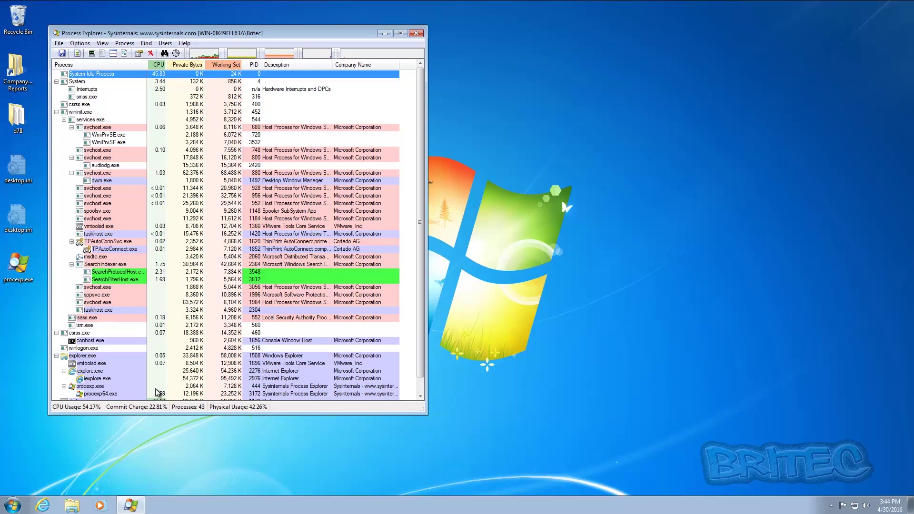
scroll(200, 345, "down", 1)
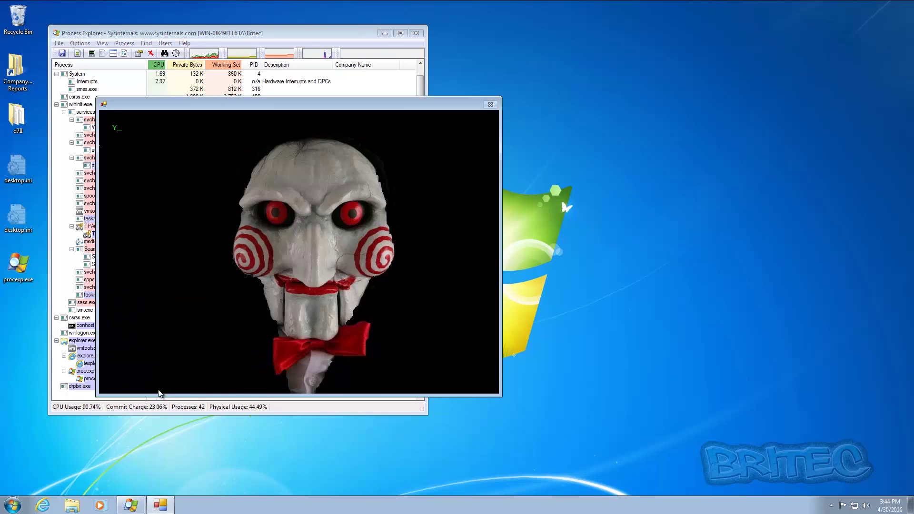
left_click(385, 33)
- Drag the Jigsaw ransom note right to reveal its $150 Bitcoin demand and countdown
left_click_drag(320, 108, 446, 107)
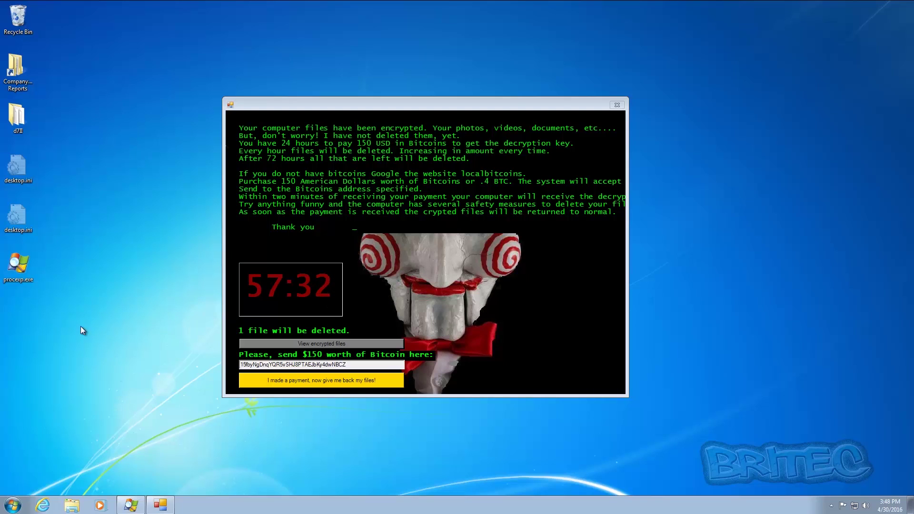
left_click(13, 505)
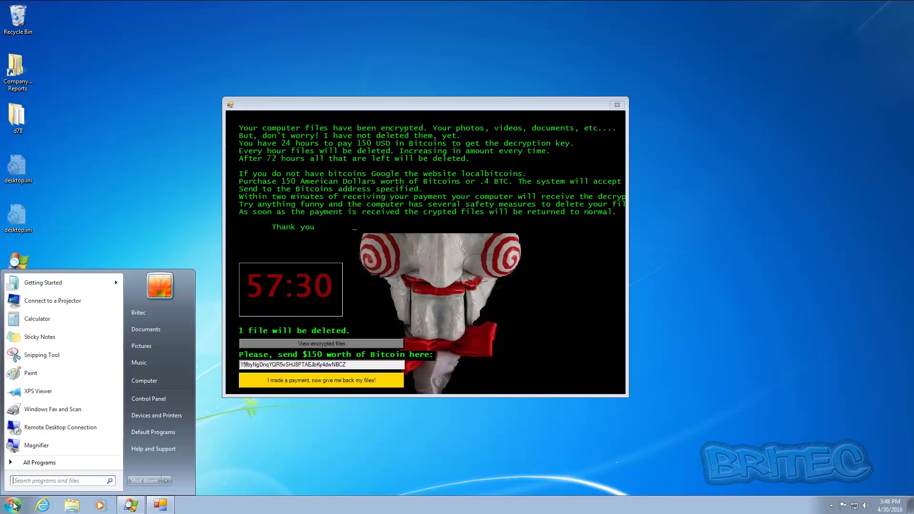
- Open Pictures > Sample Pictures and select the encrypted Hydrangeas.jpg.fun file
left_click(144, 345)
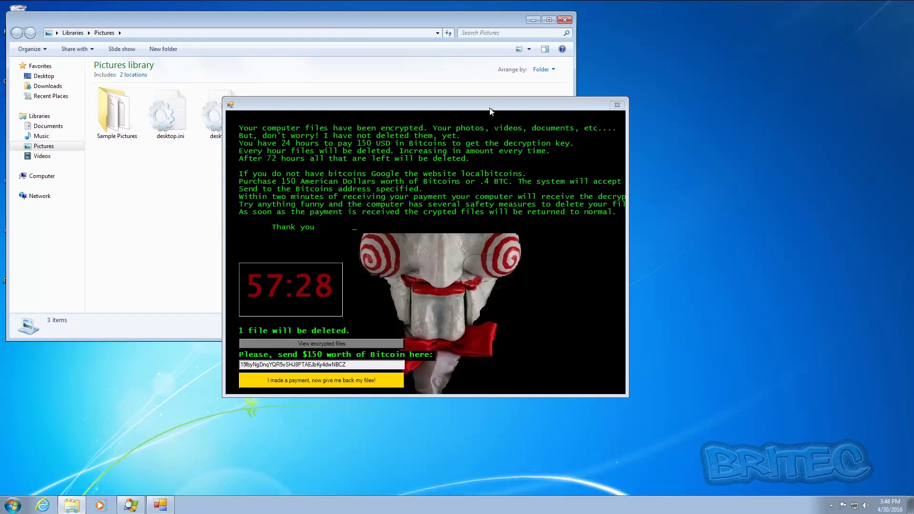
left_click_drag(581, 110, 825, 128)
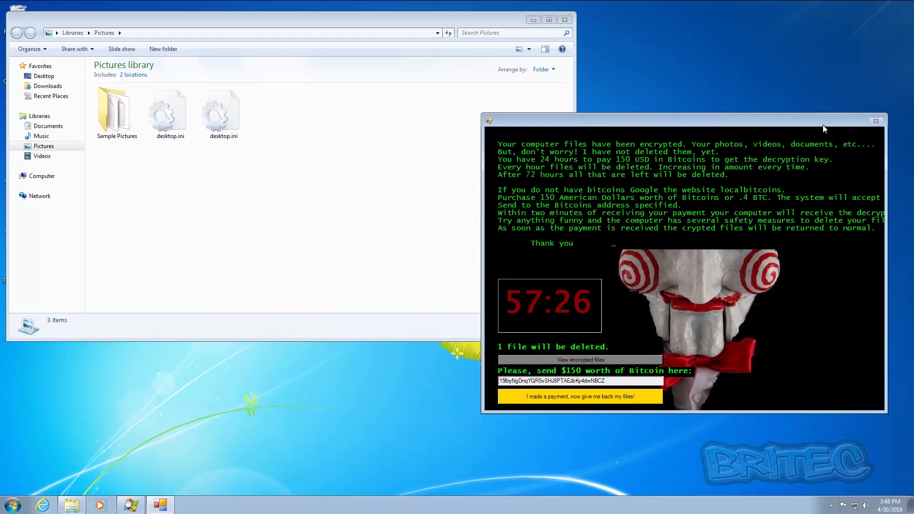
left_click_drag(455, 21, 553, 106)
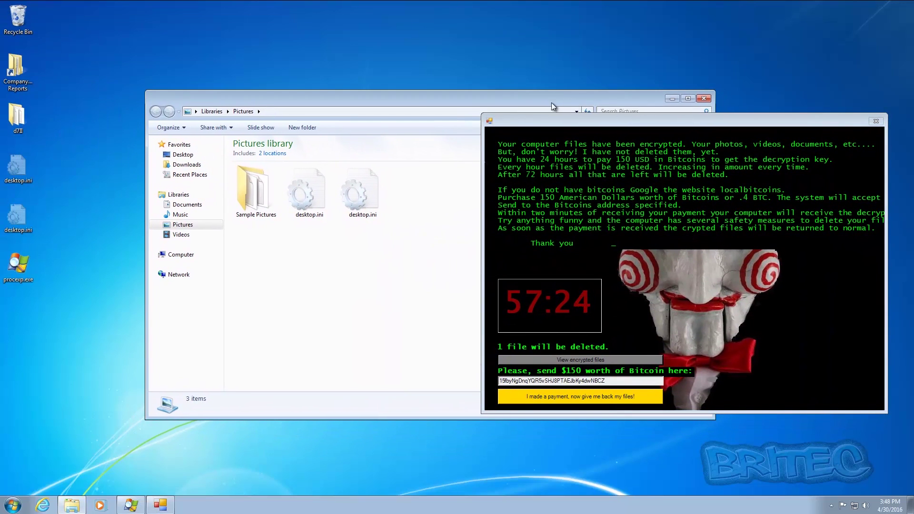
double_click(253, 190)
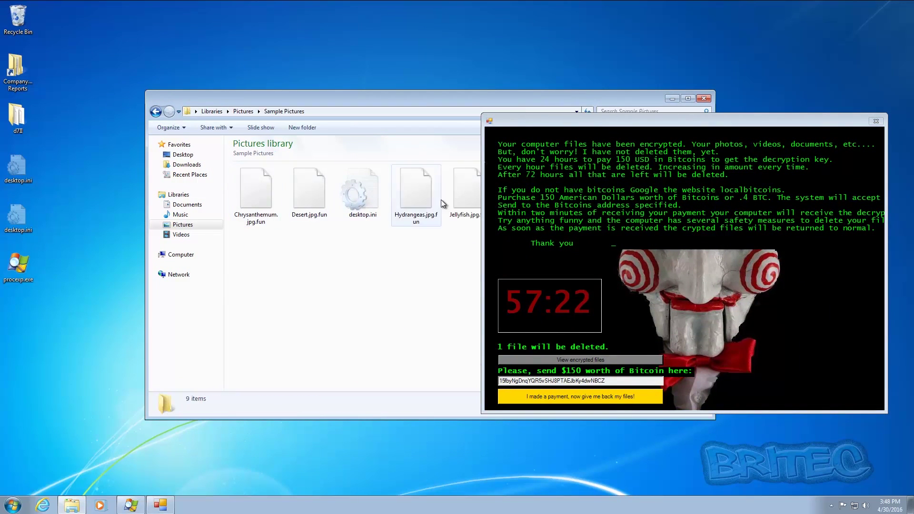
left_click(421, 223)
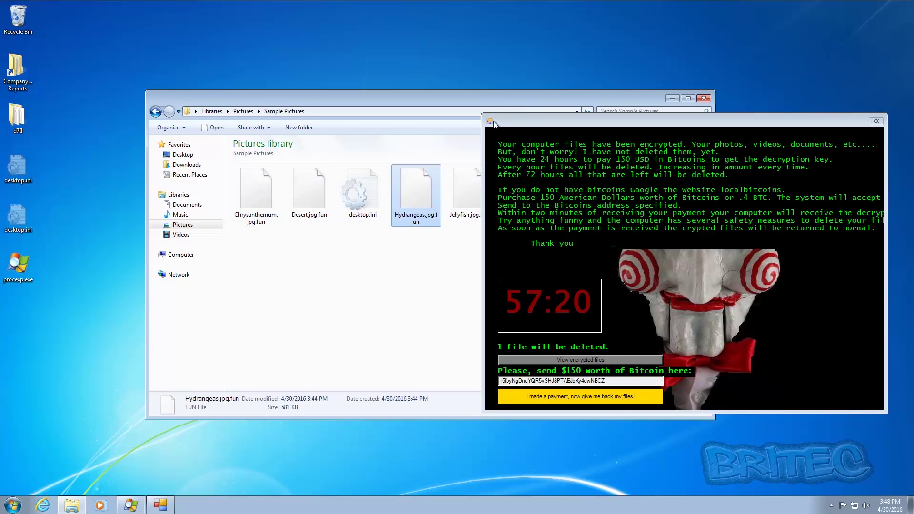
- Close the Sample Pictures window and move the ransom note back to centre
left_click_drag(465, 106, 388, 110)
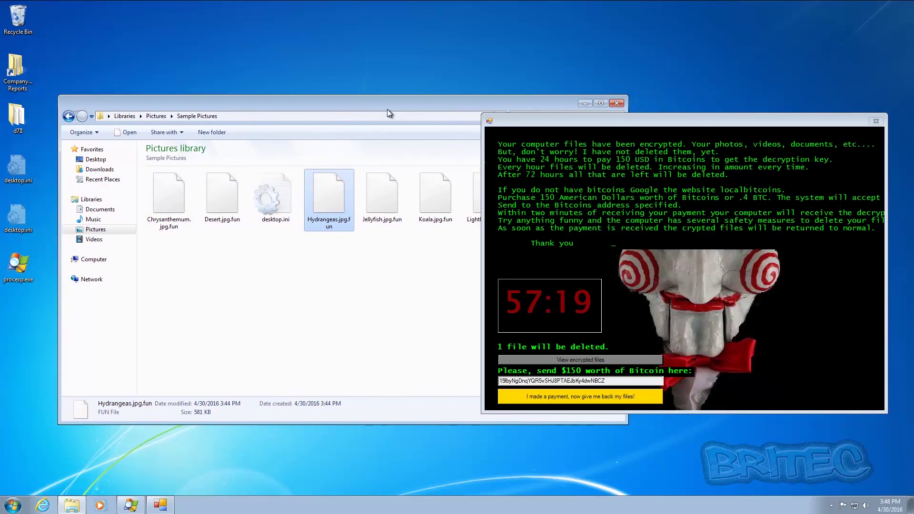
left_click(617, 104)
left_click_drag(667, 121, 438, 119)
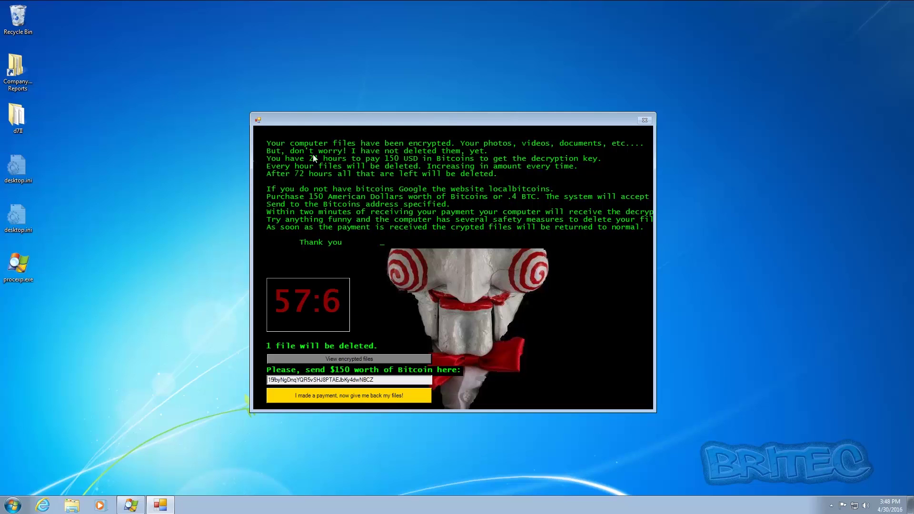
- Open drpbx.exe's Properties and explore its folder, AppData\Local\Drpbx, in Windows Explorer
left_click(131, 505)
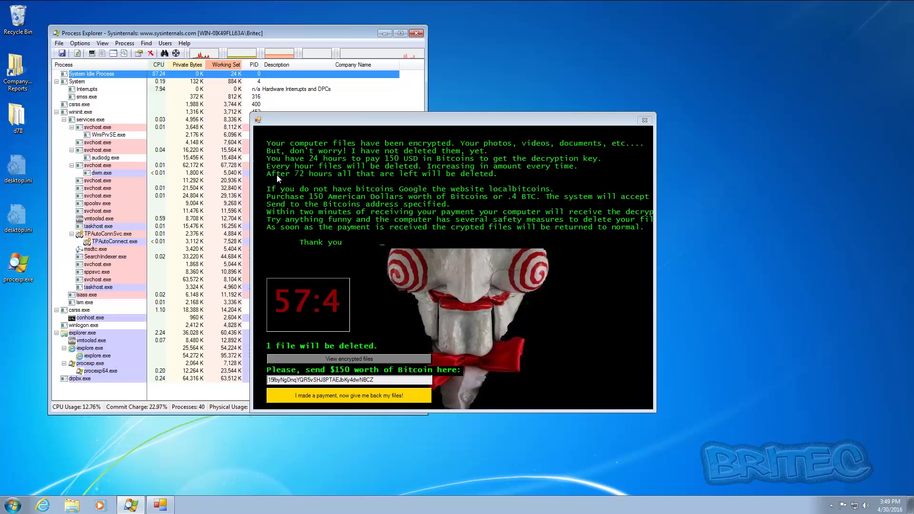
left_click_drag(381, 126, 566, 95)
left_click(81, 378)
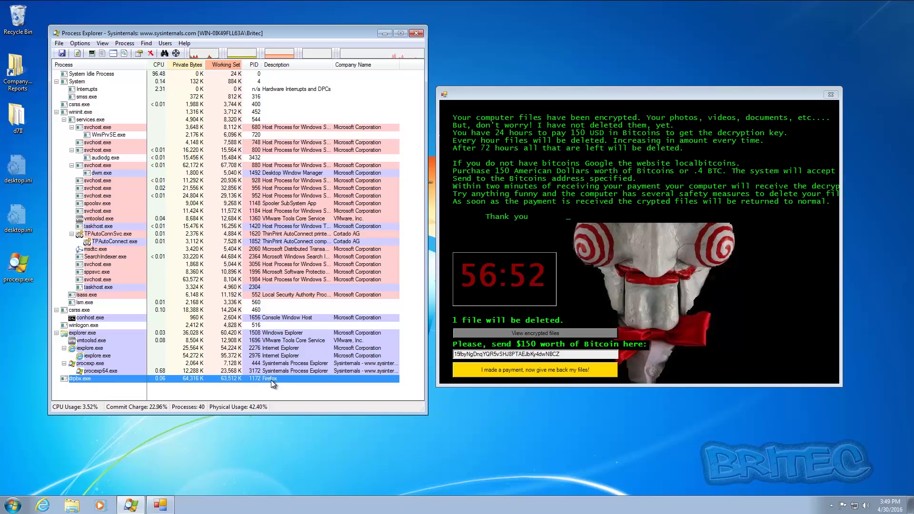
right_click(116, 379)
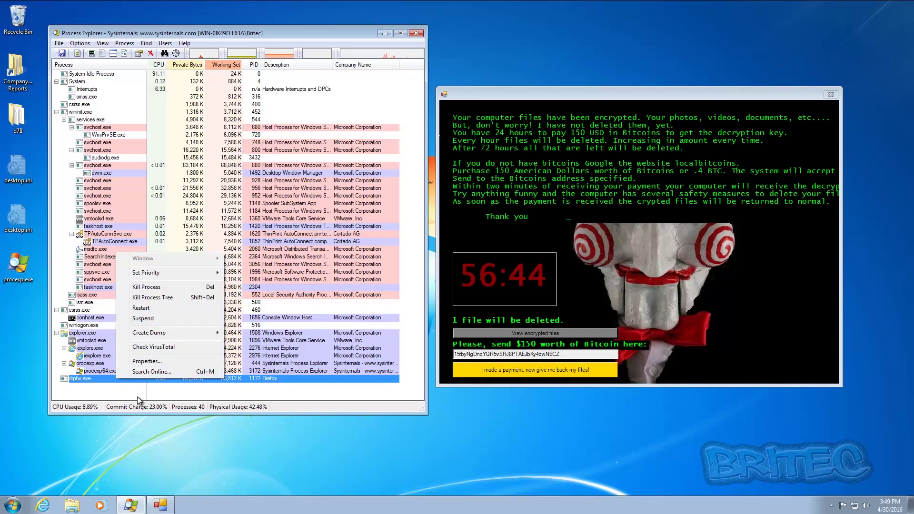
left_click(148, 361)
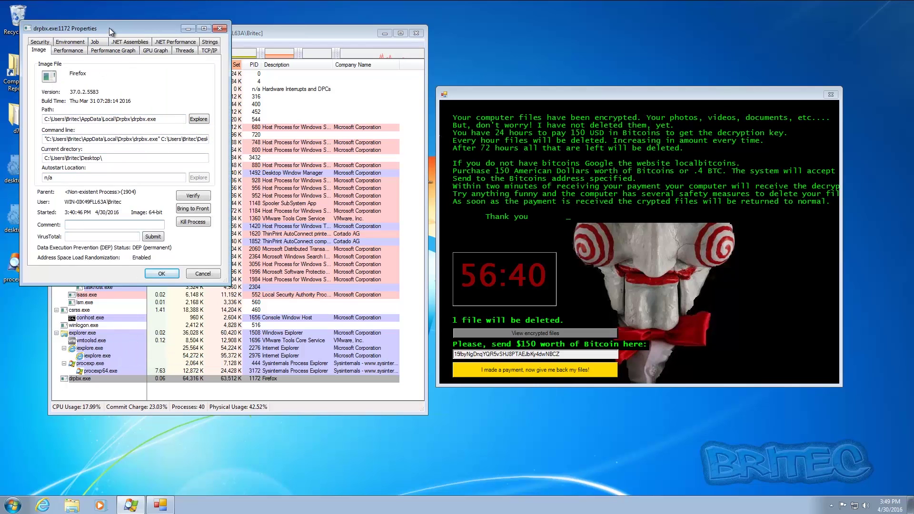
left_click_drag(109, 28, 186, 110)
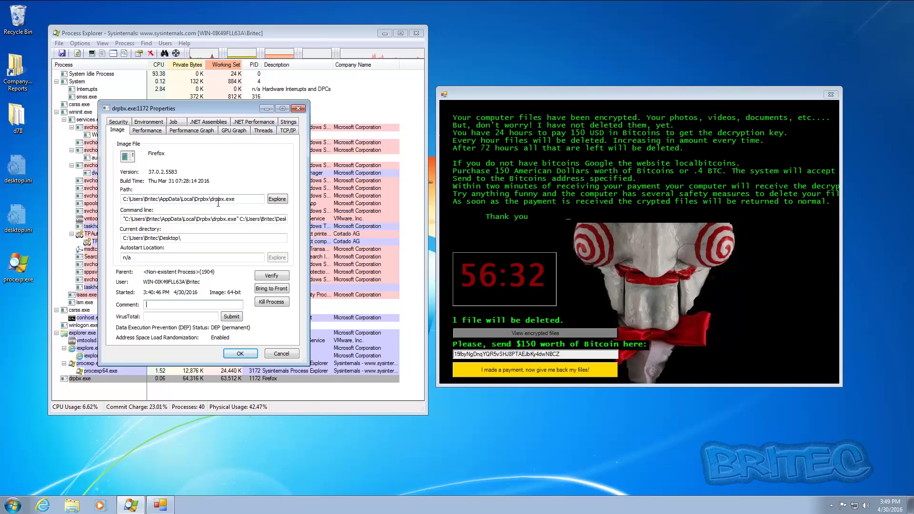
left_click_drag(240, 200, 121, 200)
left_click(277, 199)
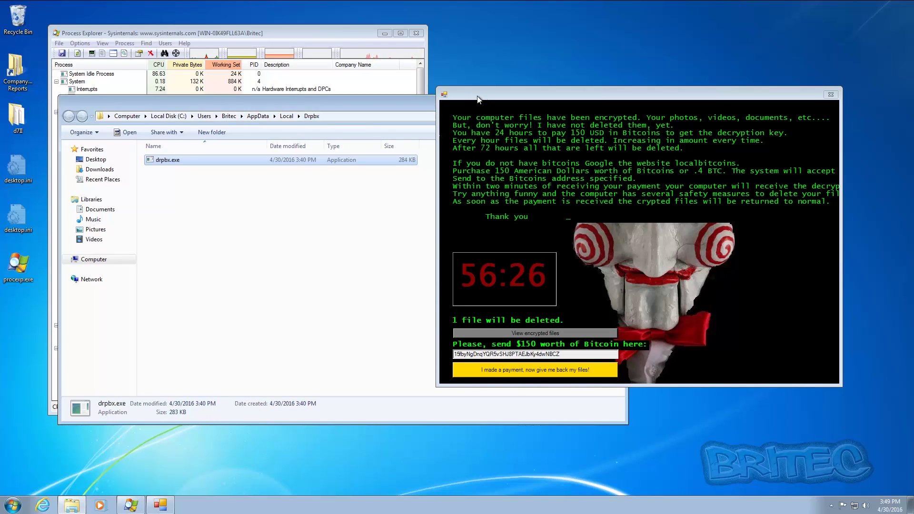
- Select and right-click drpbx.exe in the Drpbx folder, then minimize that folder window
left_click_drag(478, 99, 496, 117)
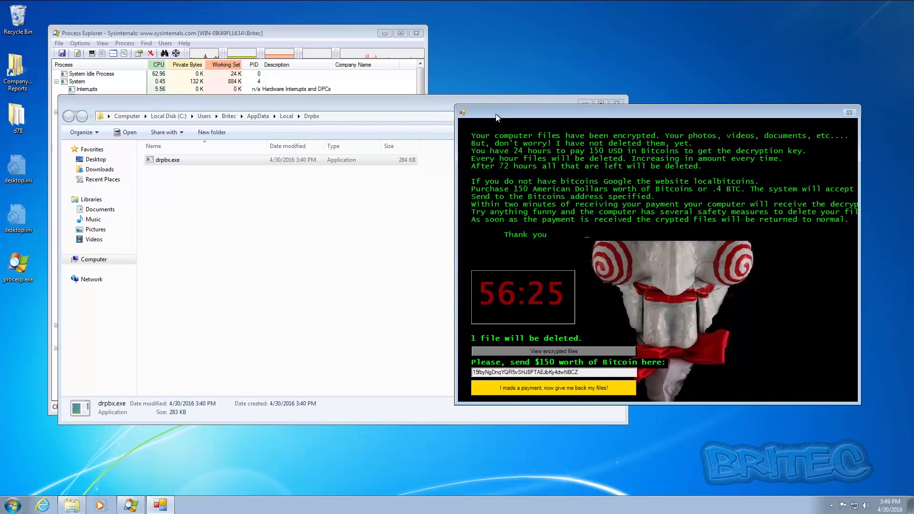
left_click(167, 161)
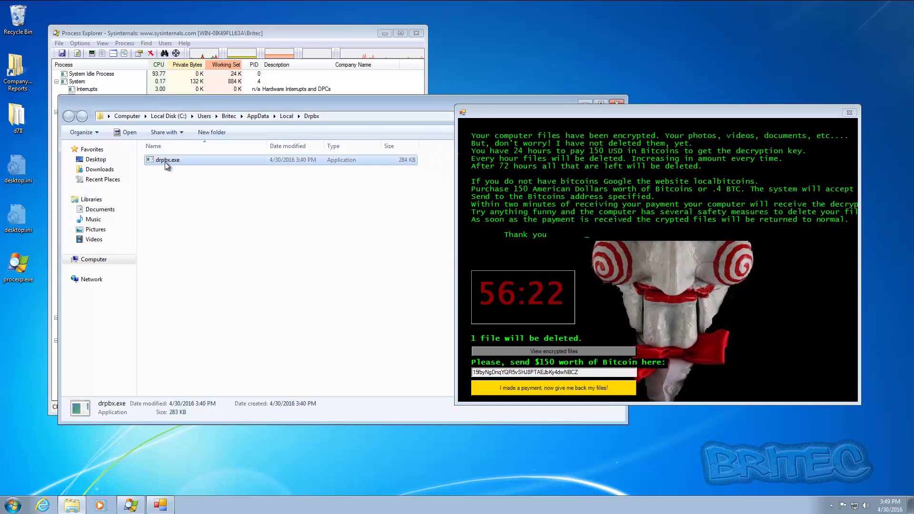
right_click(165, 161)
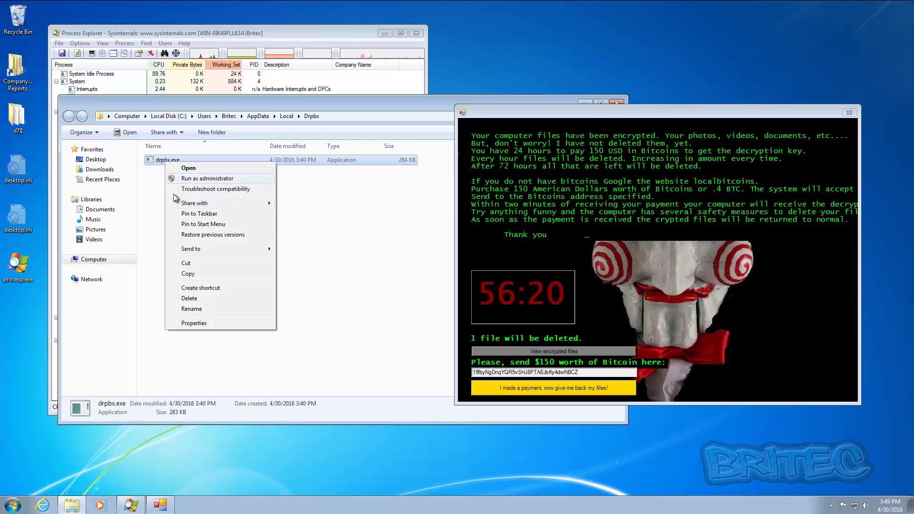
left_click(442, 175)
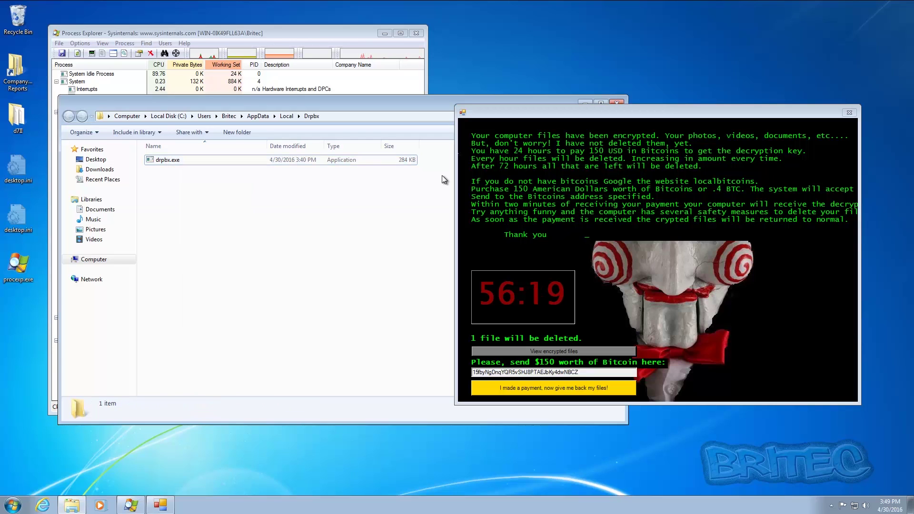
left_click(584, 103)
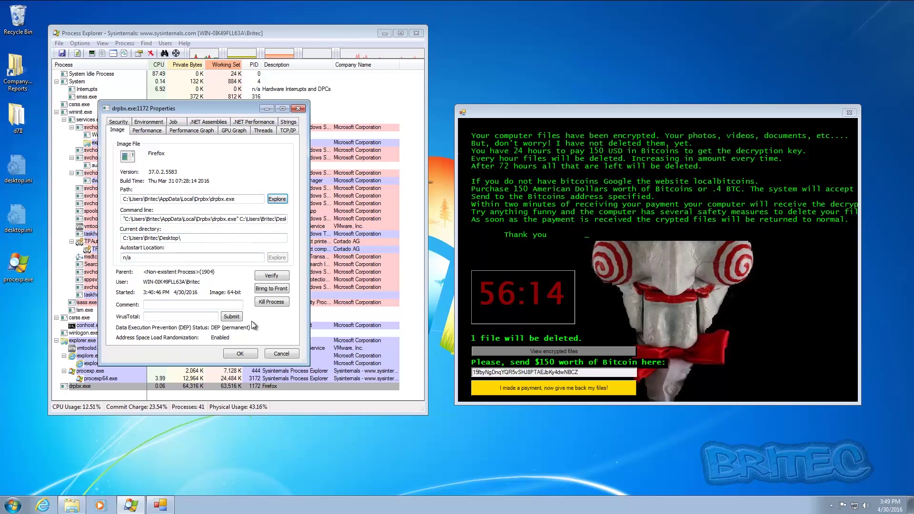
- Close the properties, kill drpbx.exe and confirm, then close Process Explorer
left_click(240, 354)
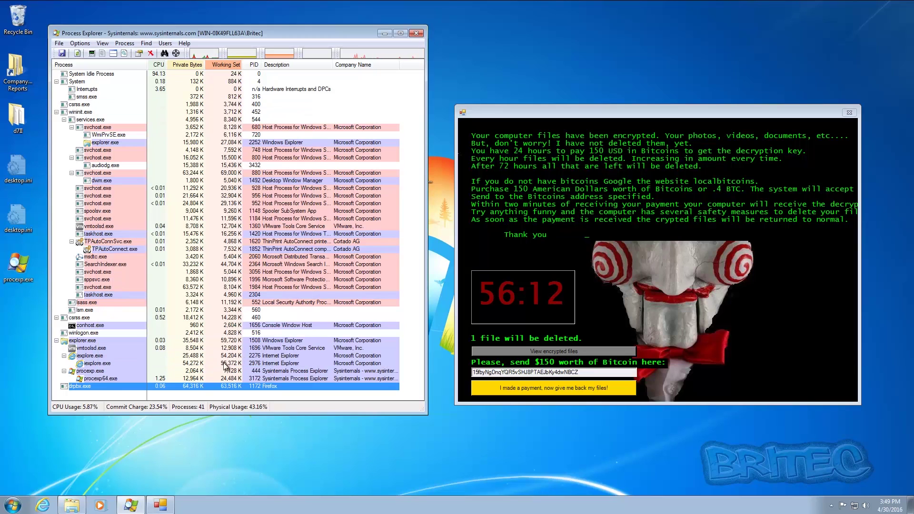
right_click(84, 386)
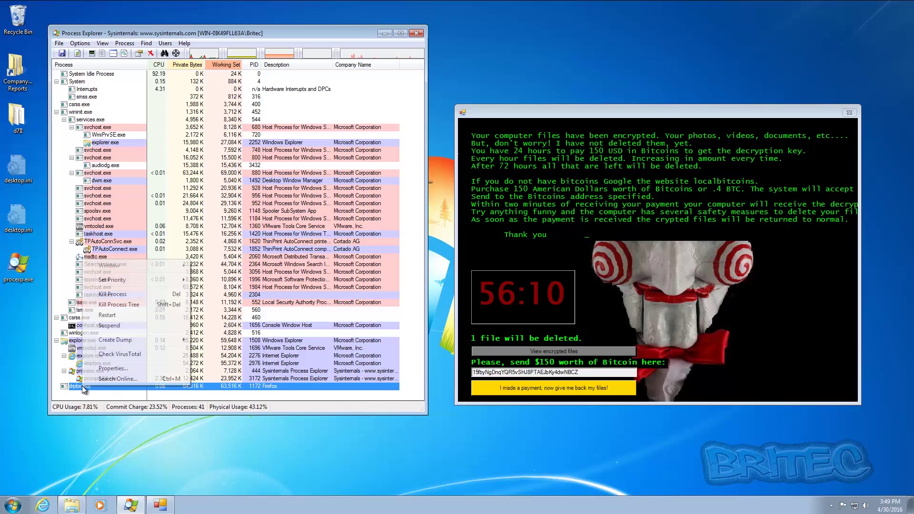
left_click(131, 305)
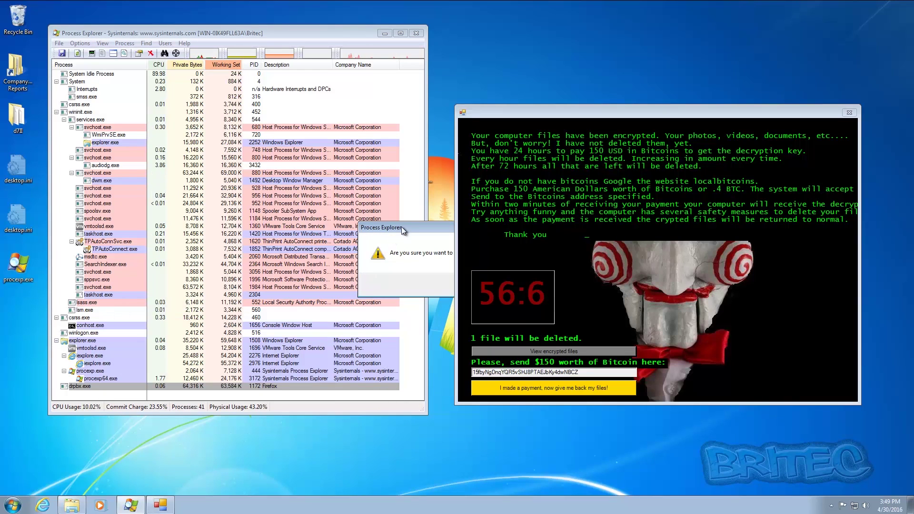
left_click_drag(402, 227, 164, 231)
left_click(248, 288)
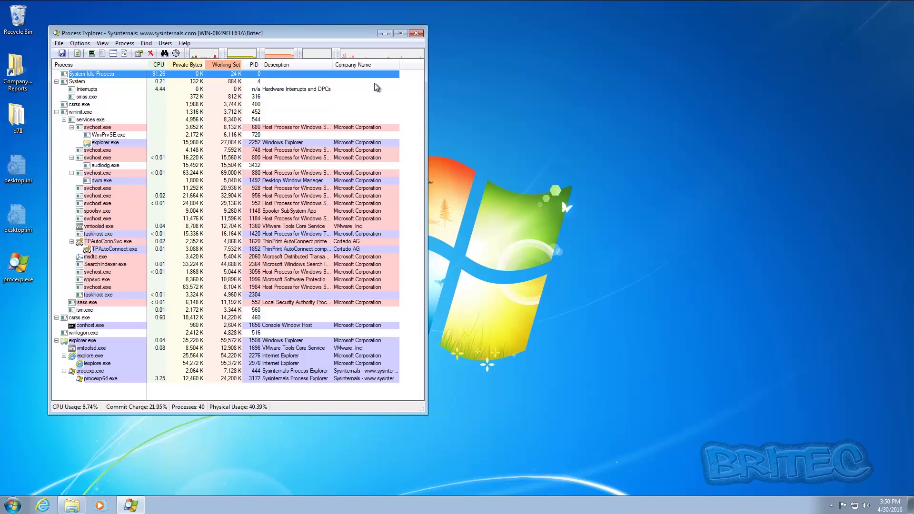
left_click(416, 33)
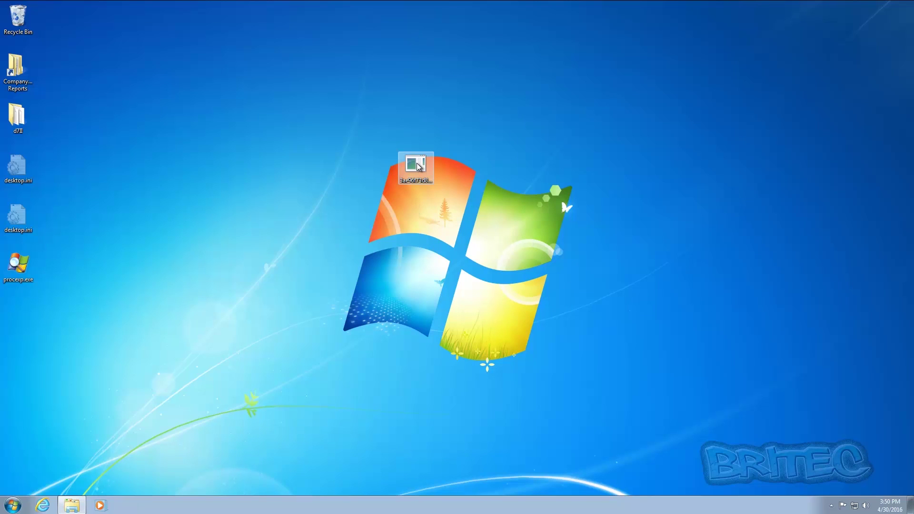
- Drag the long-named .exe desktop icon higher, above the Windows logo, and deselect it
left_click_drag(417, 165, 417, 116)
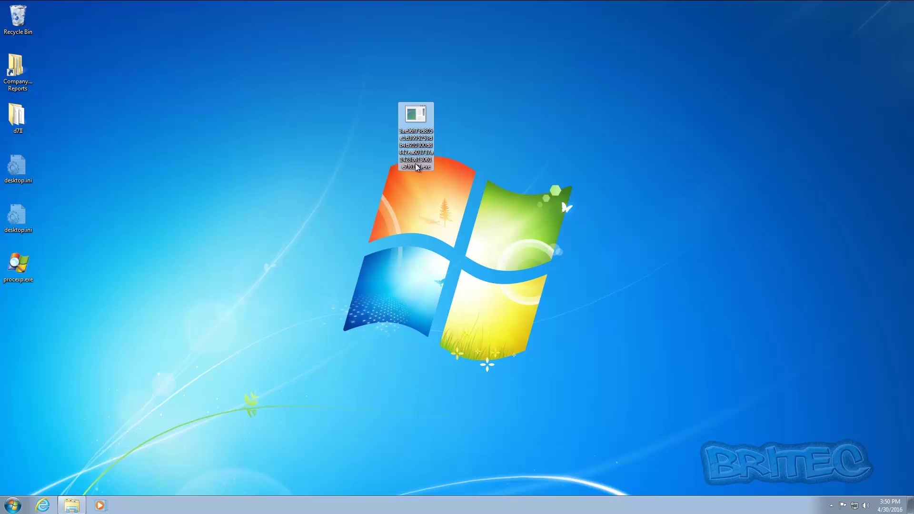
left_click(430, 221)
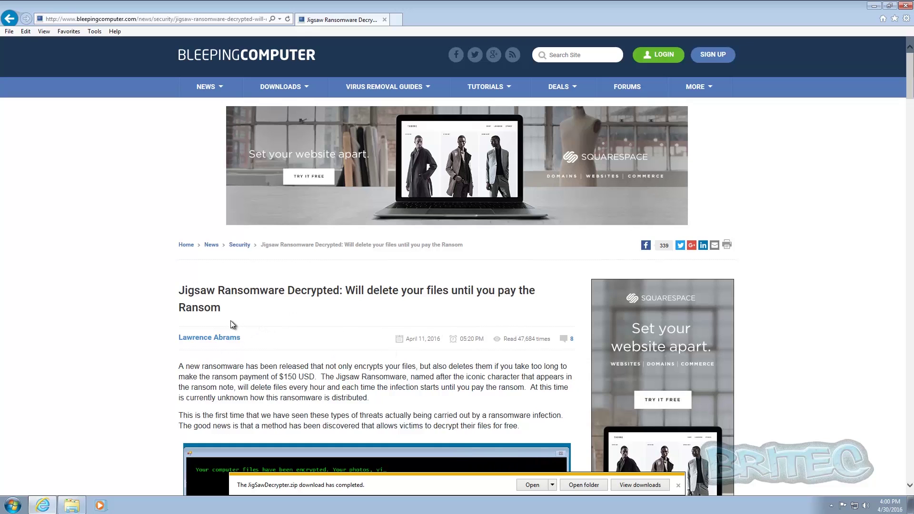
- Scroll the Jigsaw Ransomware Decrypted article from its decryption steps to the technical details
scroll(265, 337, "down", 2)
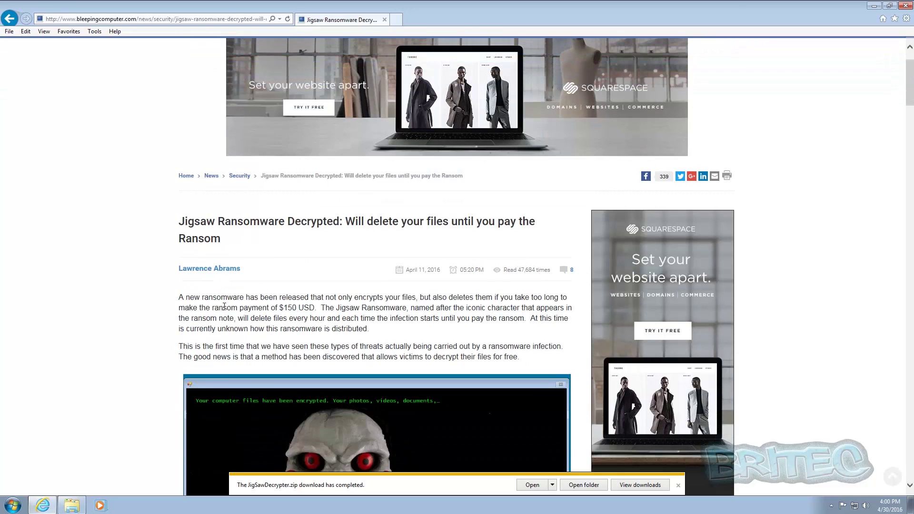
scroll(307, 332, "down", 2)
scroll(307, 332, "down", 10)
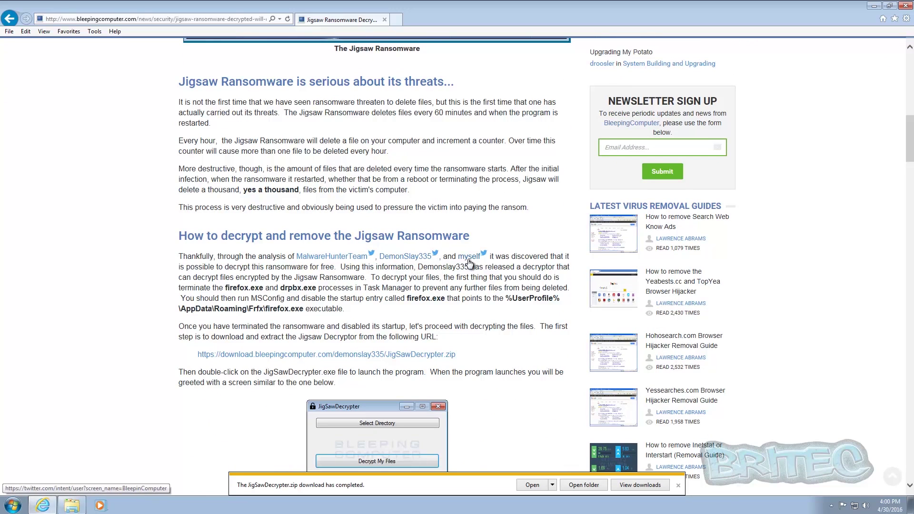
scroll(444, 268, "up", 10)
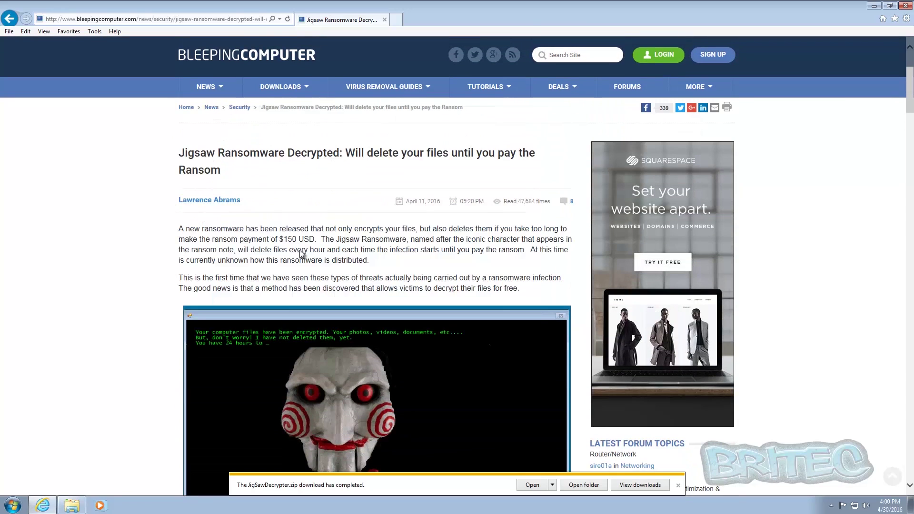
scroll(298, 267, "down", 6)
scroll(290, 278, "down", 3)
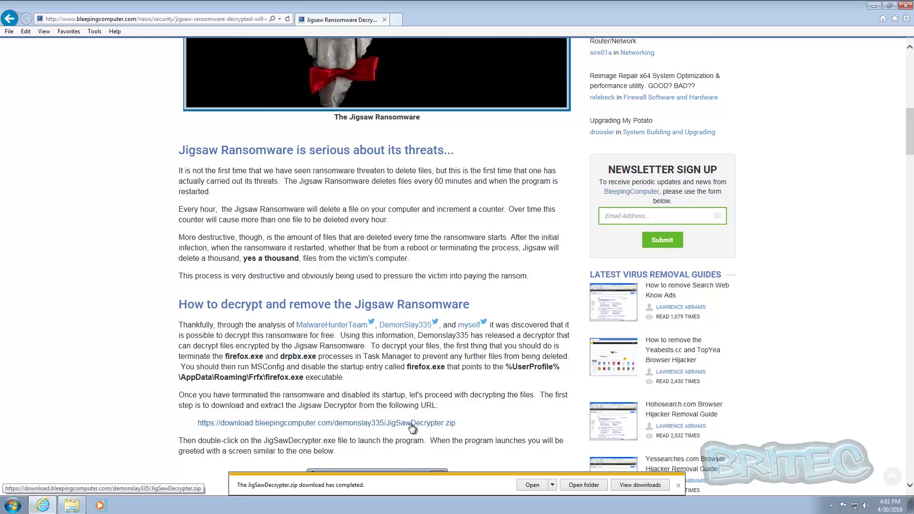
scroll(364, 397, "down", 4)
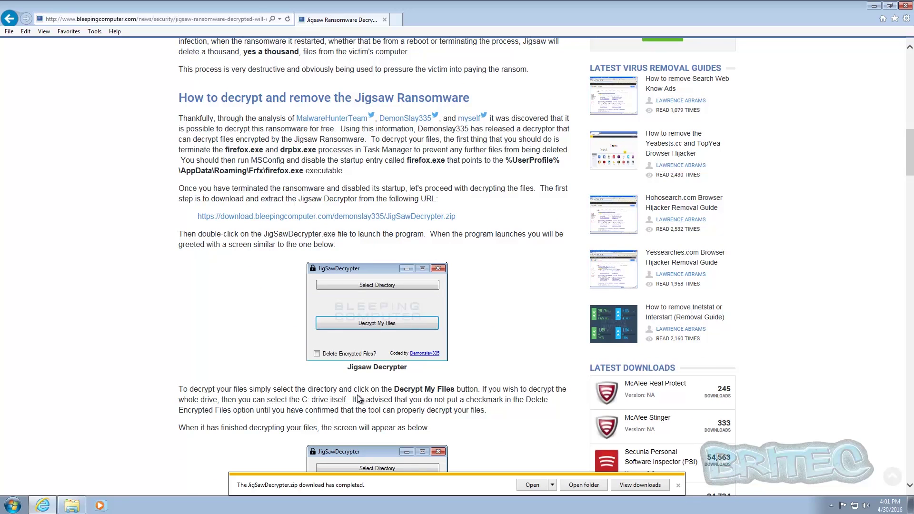
scroll(358, 399, "down", 4)
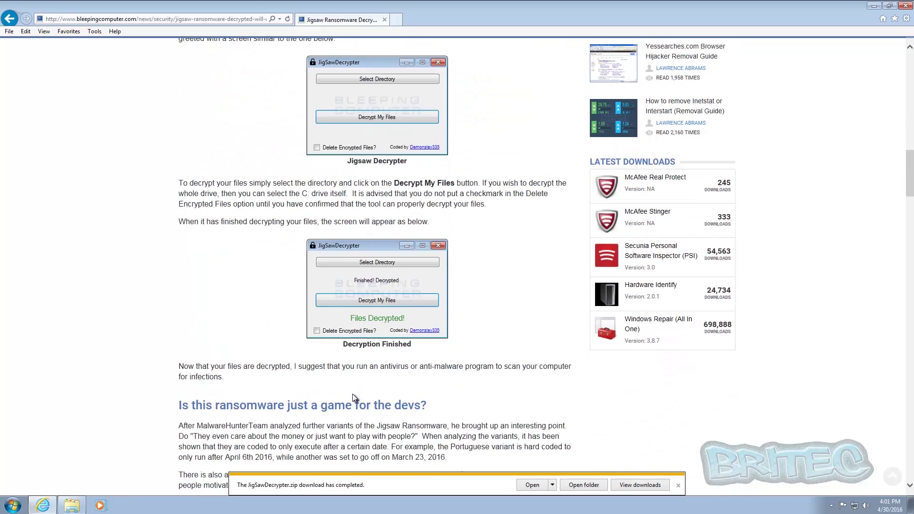
scroll(352, 394, "down", 3)
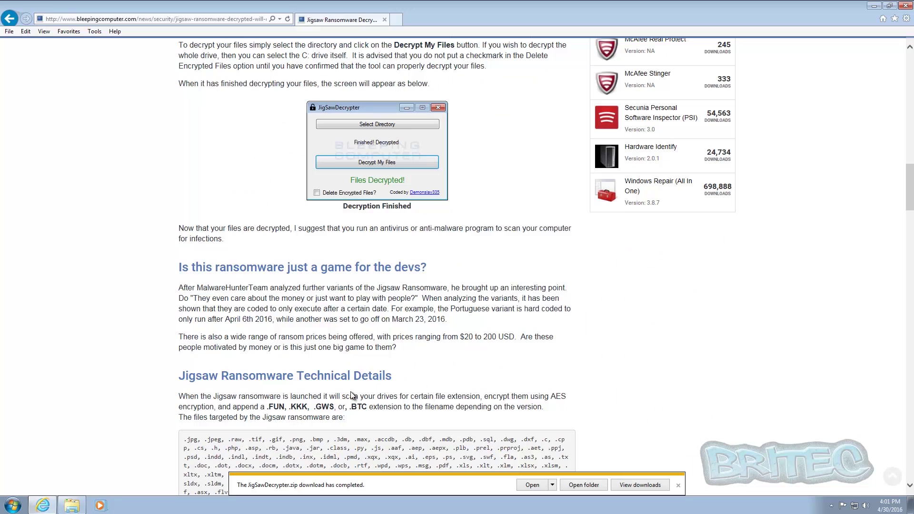
scroll(352, 395, "down", 1)
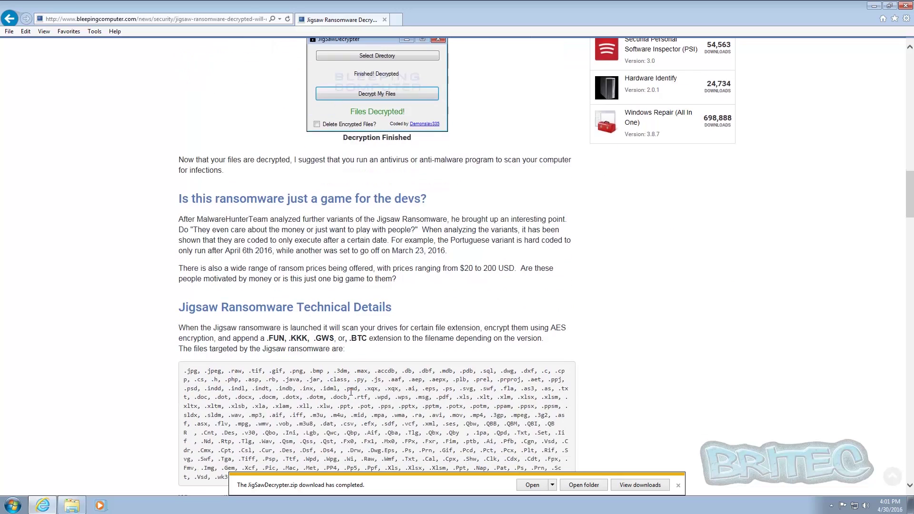
scroll(351, 392, "down", 5)
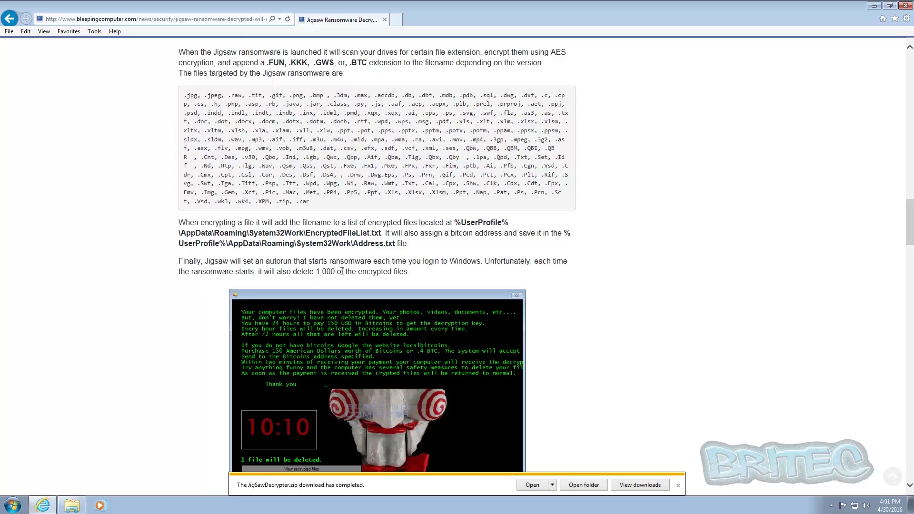
- Highlight the autorun paragraph and Jigsaw's associated file list, then minimize Internet Explorer
left_click_drag(408, 270, 213, 262)
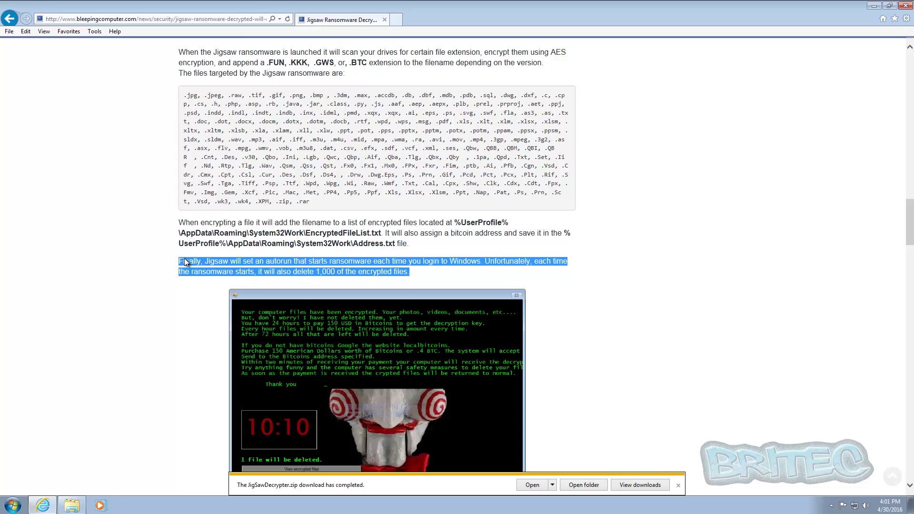
left_click(470, 274)
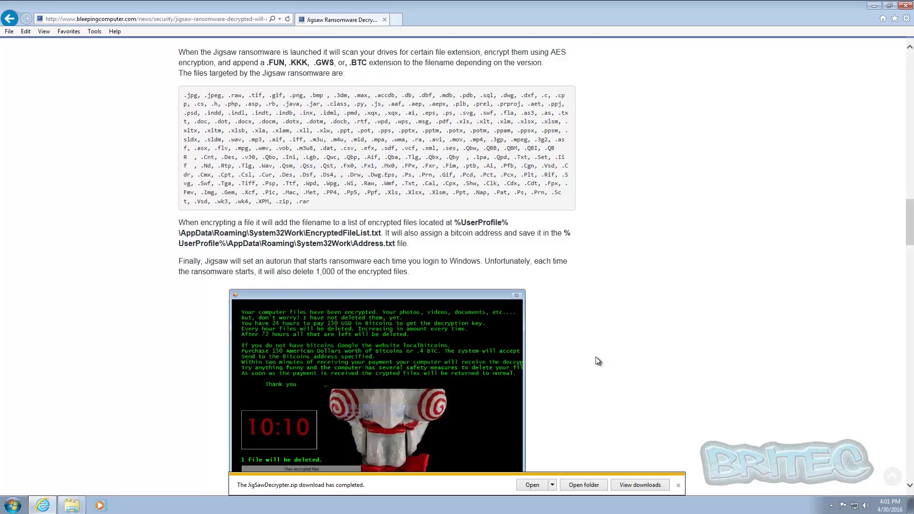
scroll(596, 361, "down", 10)
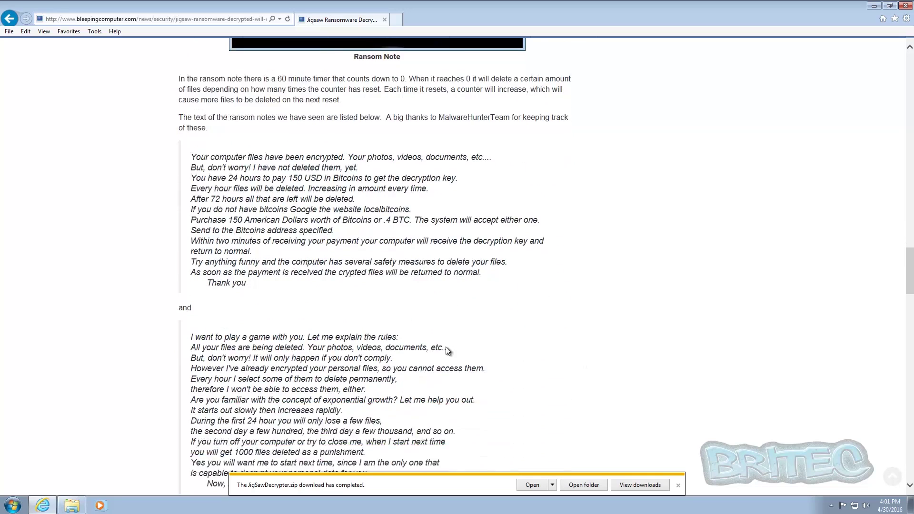
scroll(446, 347, "down", 13)
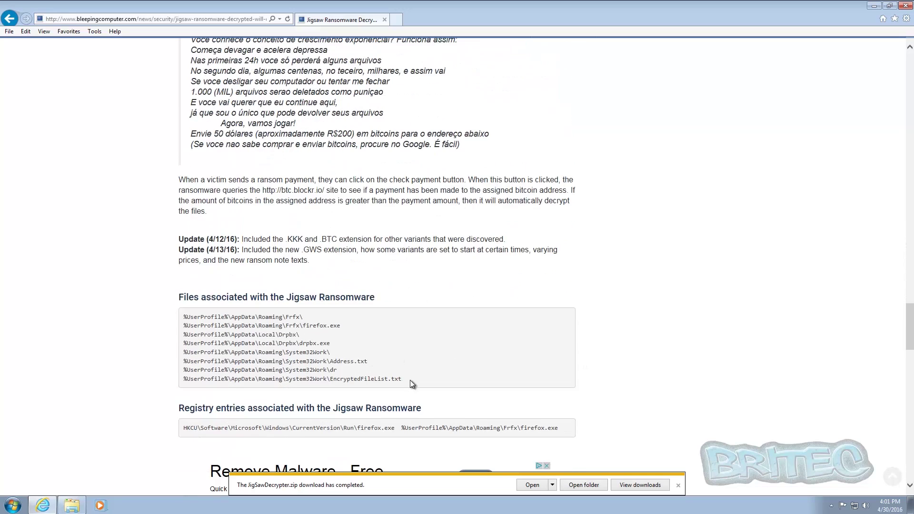
left_click_drag(410, 380, 173, 319)
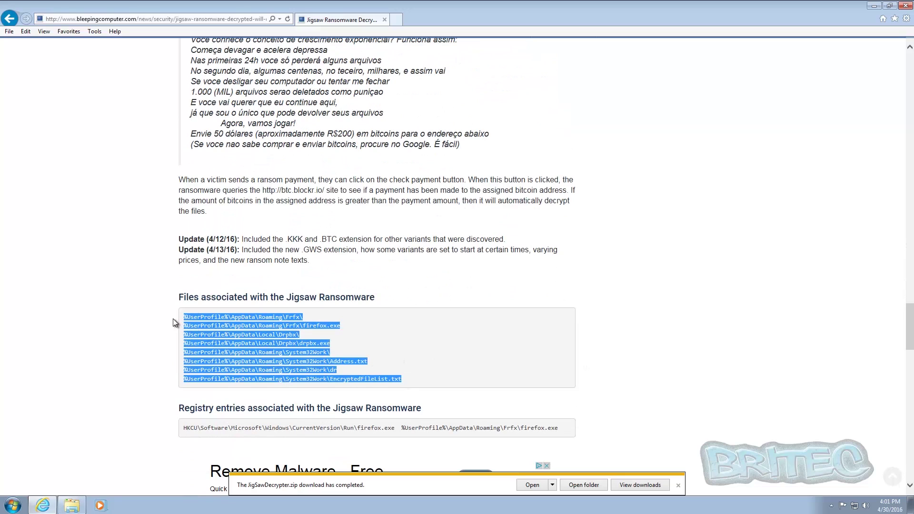
left_click(357, 335)
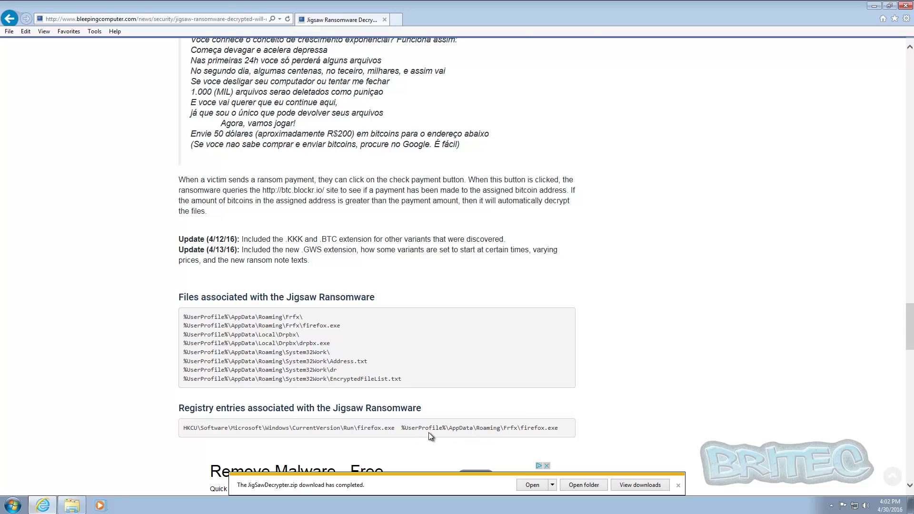
left_click(874, 5)
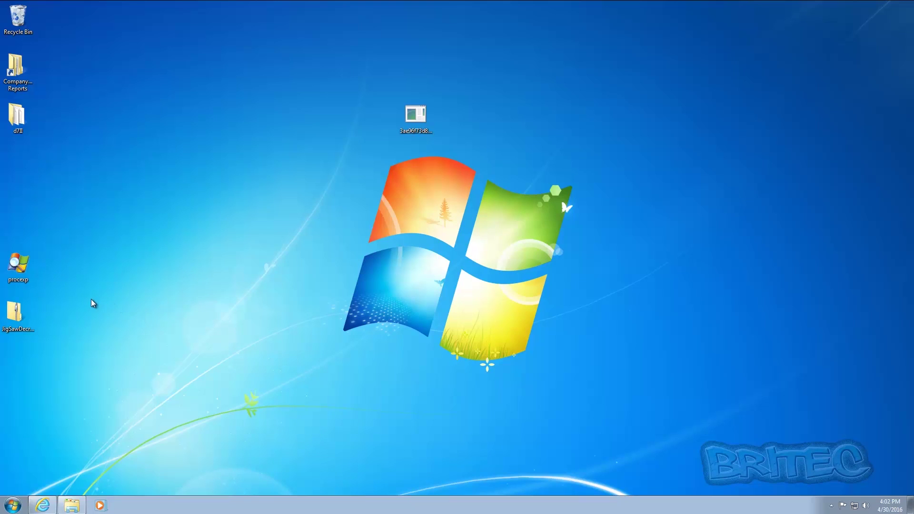
- Browse through Computer and Local Disk (C:) to the user's profile folder under Users
left_click(13, 506)
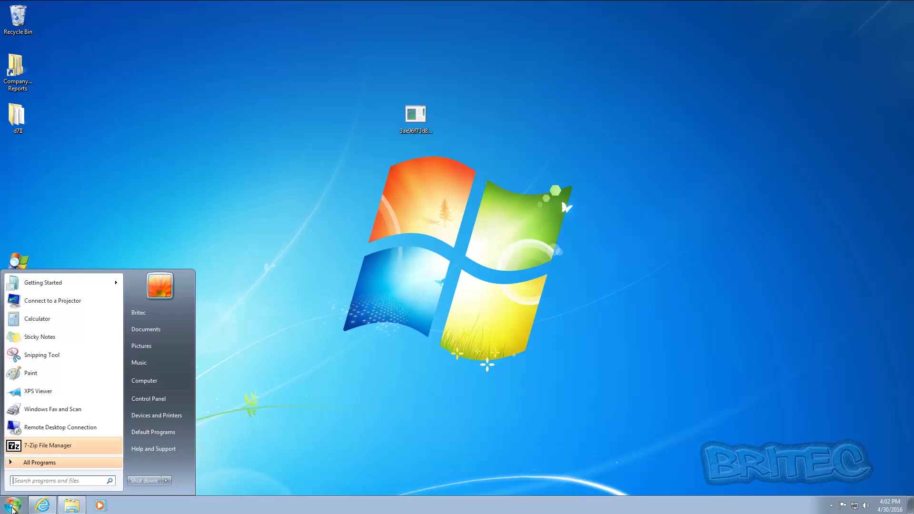
left_click(153, 380)
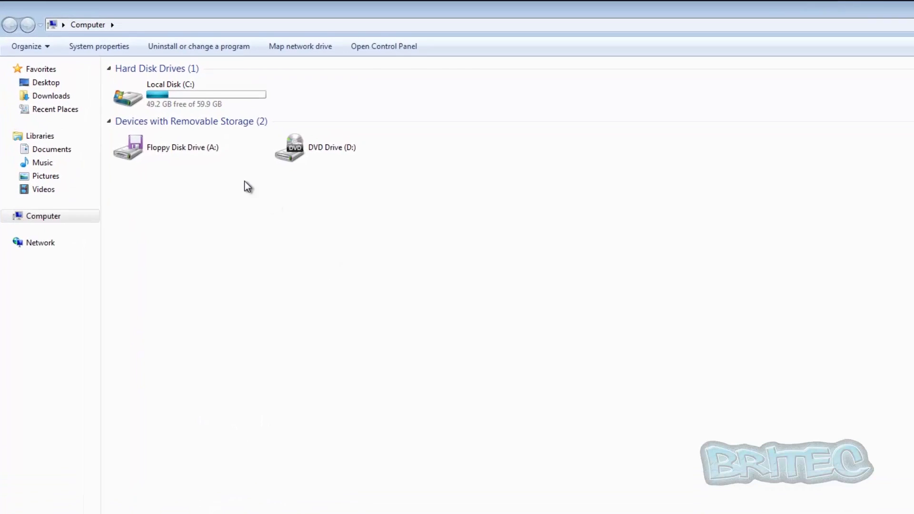
double_click(120, 68)
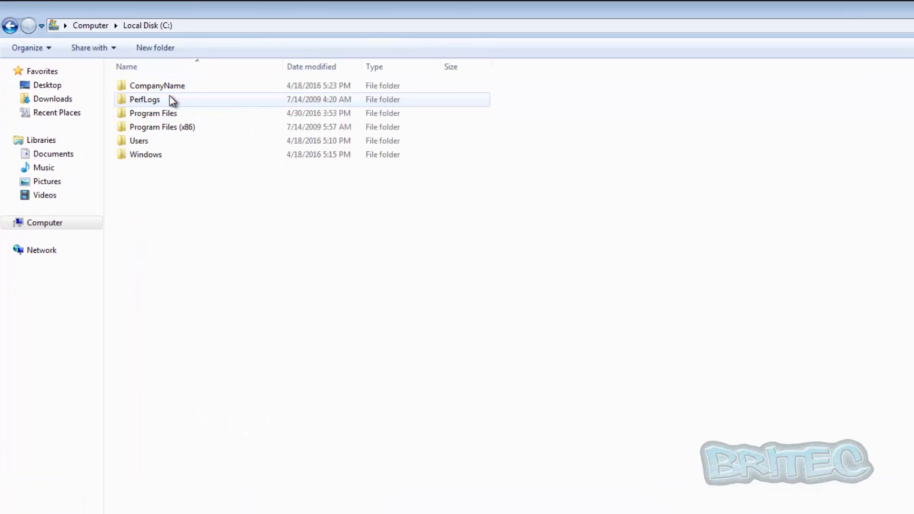
double_click(136, 142)
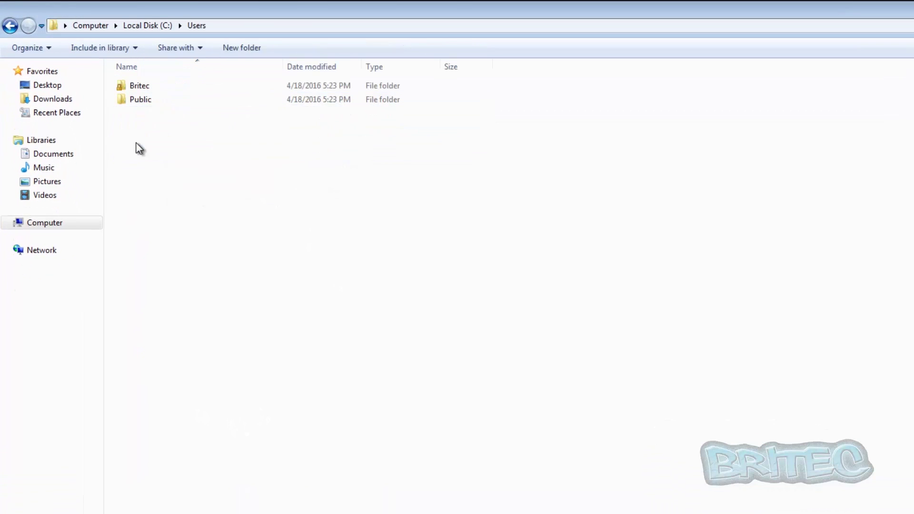
left_click(141, 86)
double_click(142, 87)
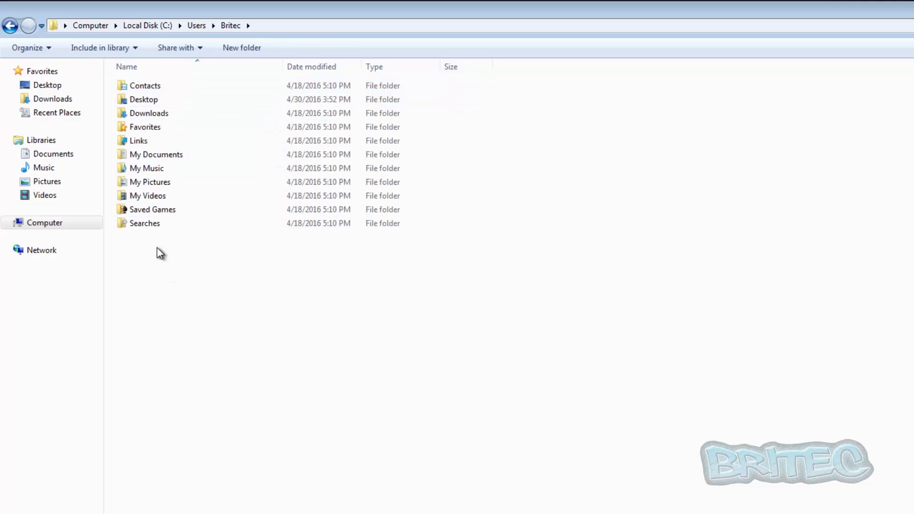
- Set Folder Options to show hidden files, empty drives, file extensions and protected system files
left_click(55, 47)
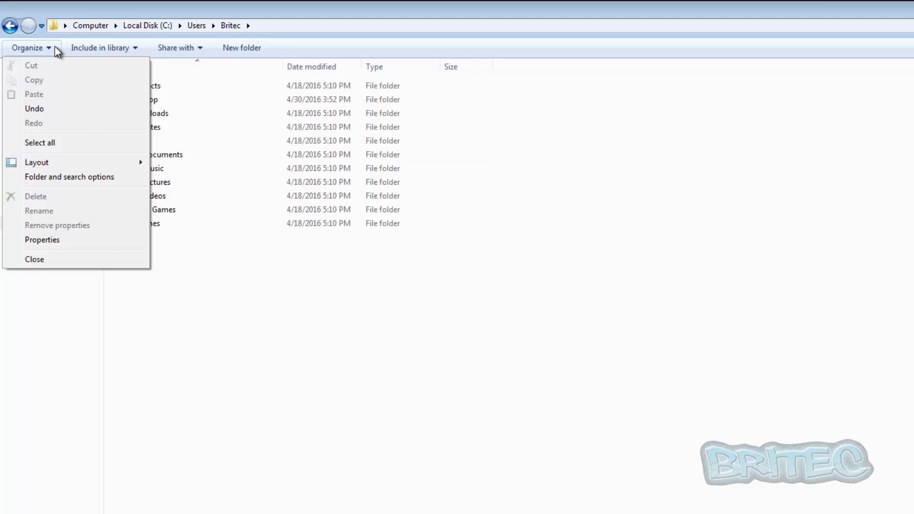
left_click(66, 176)
left_click(64, 78)
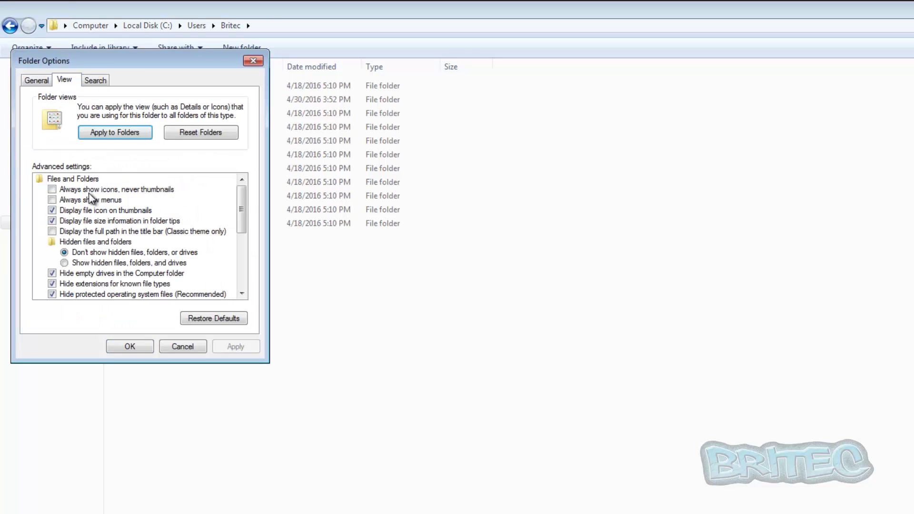
left_click(65, 262)
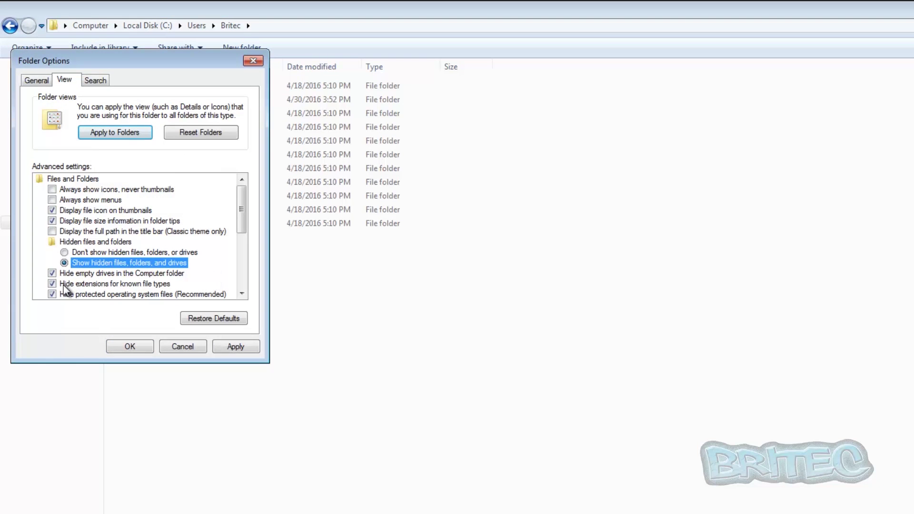
left_click(52, 276)
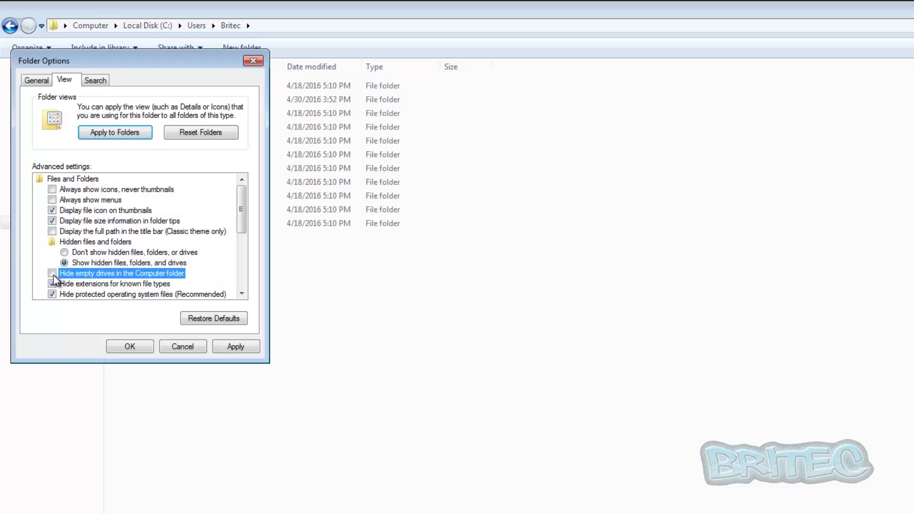
left_click(52, 283)
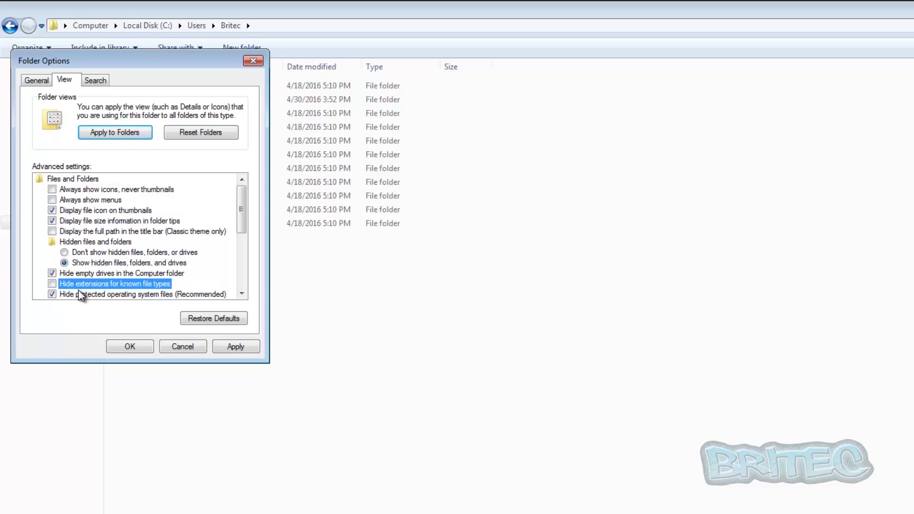
left_click(59, 294)
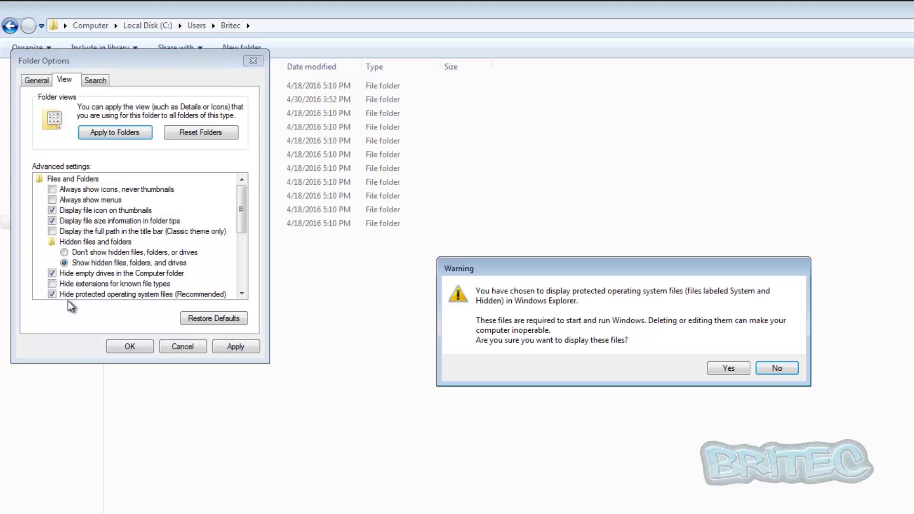
left_click(734, 370)
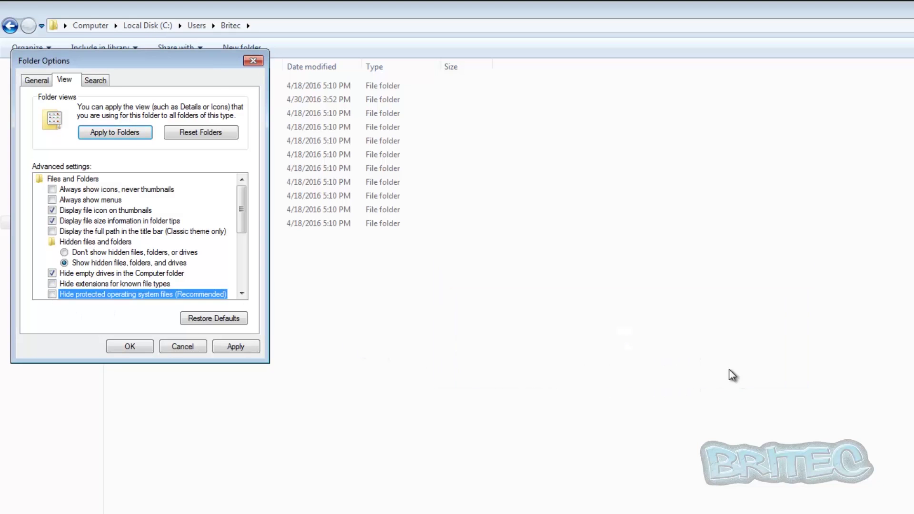
left_click(242, 349)
left_click(130, 347)
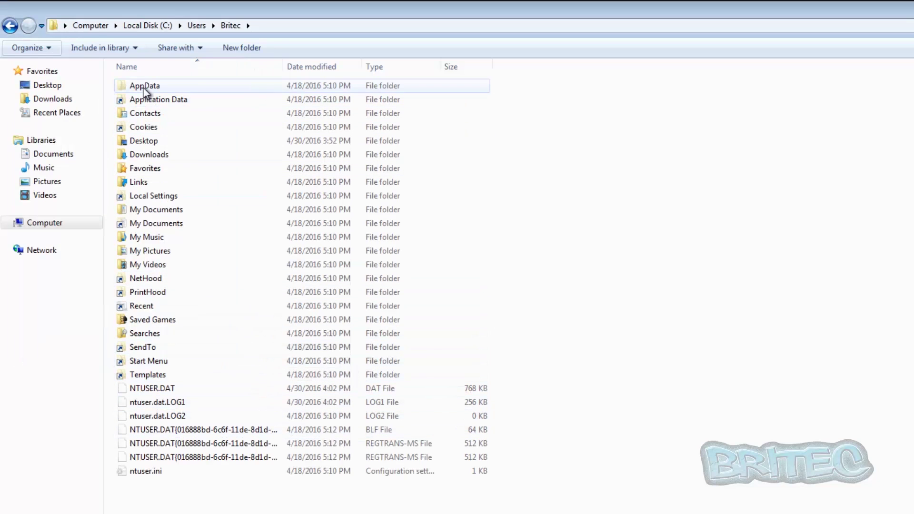
- Inspect the System32Work folder in AppData\Roaming, then delete it to the Recycle Bin
double_click(155, 87)
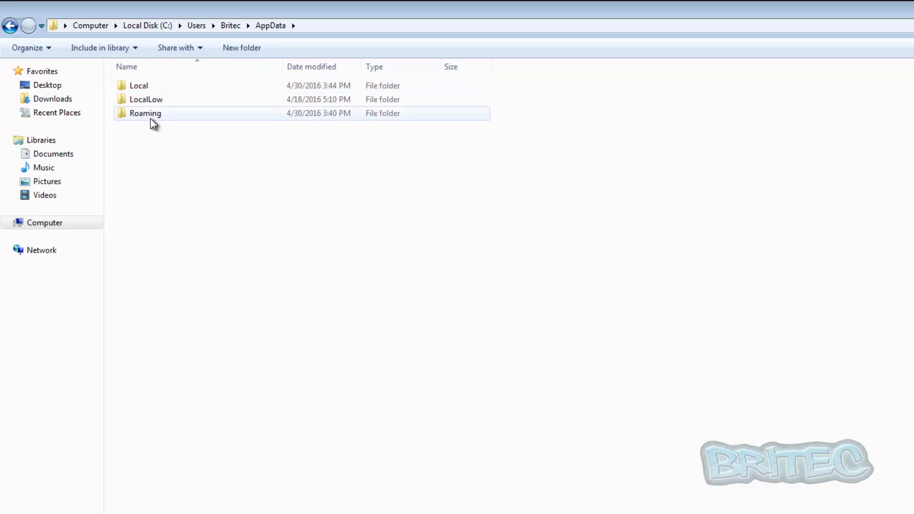
double_click(150, 117)
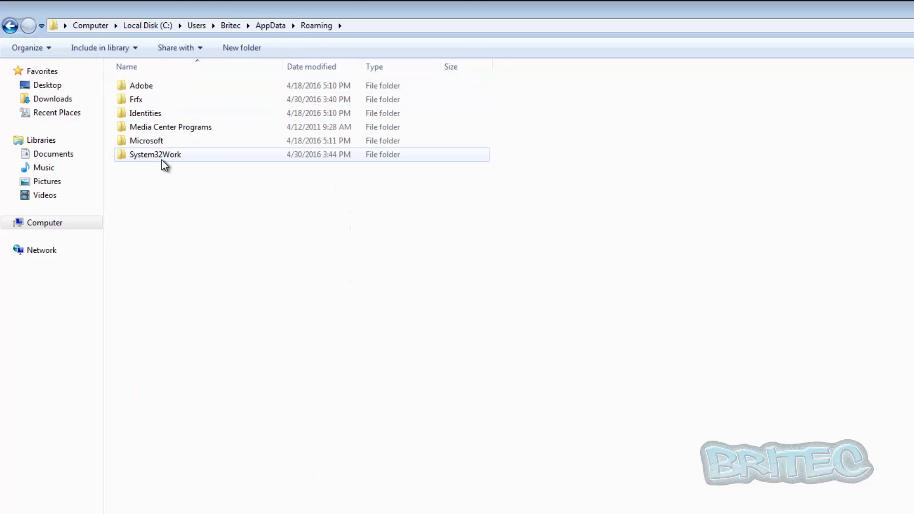
mouse_move(149, 157)
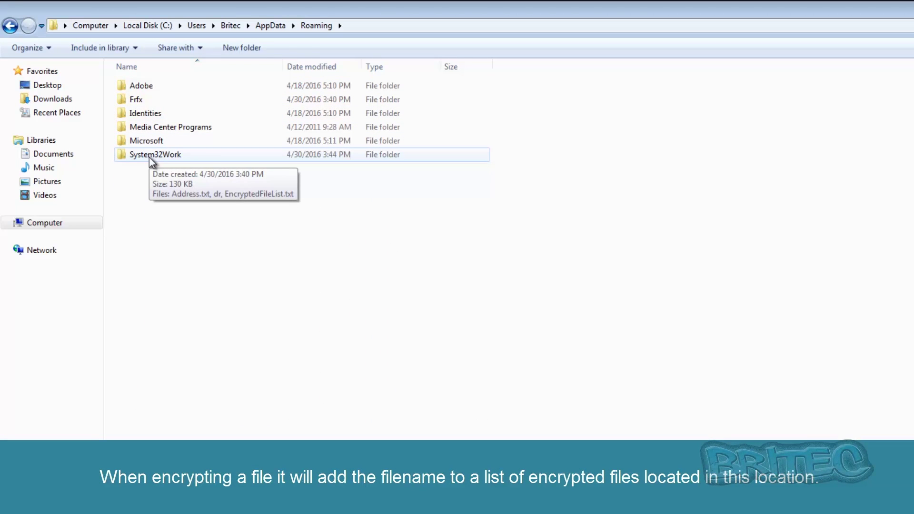
double_click(149, 155)
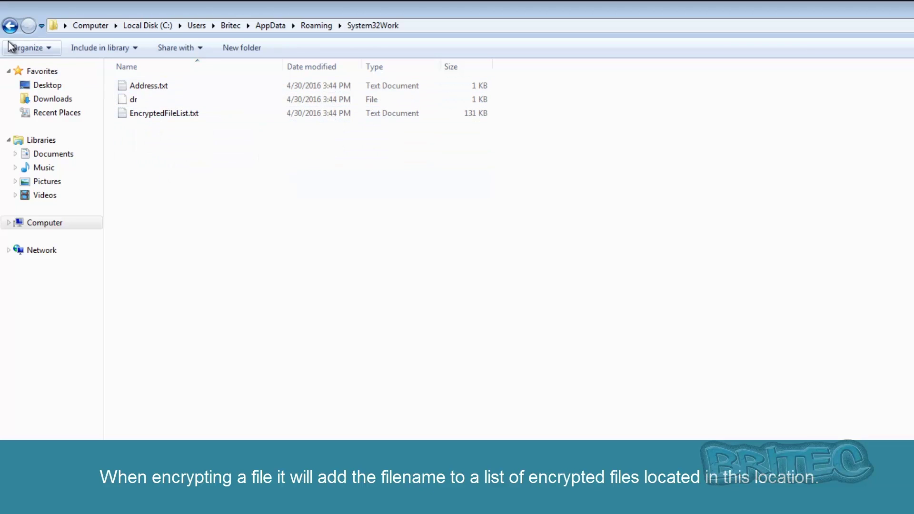
left_click(10, 25)
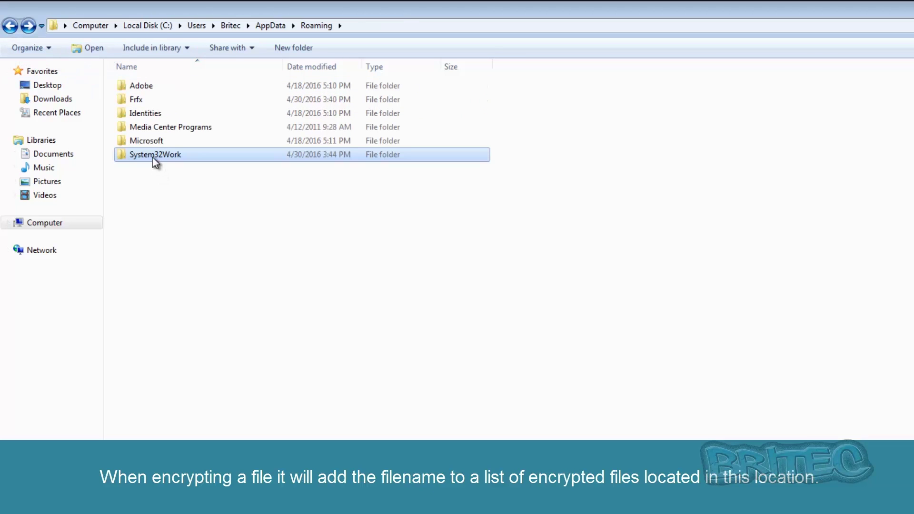
right_click(153, 157)
left_click(164, 349)
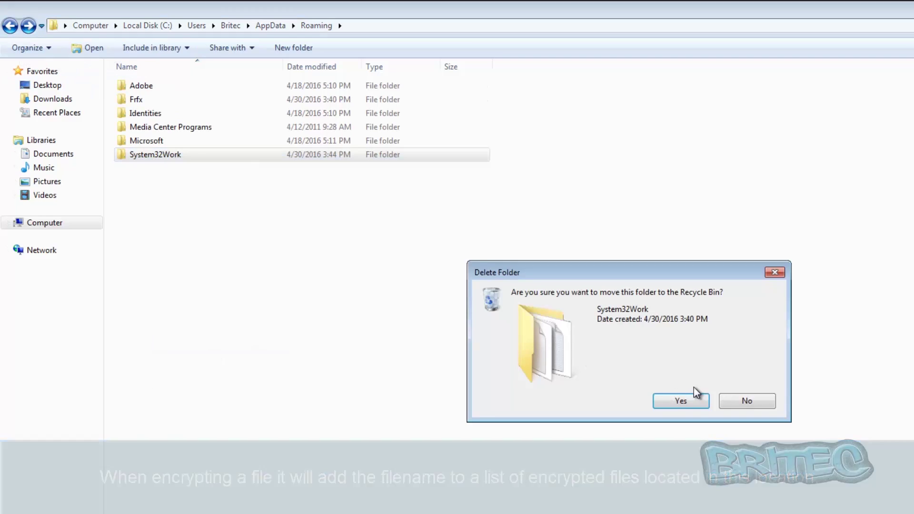
left_click(681, 400)
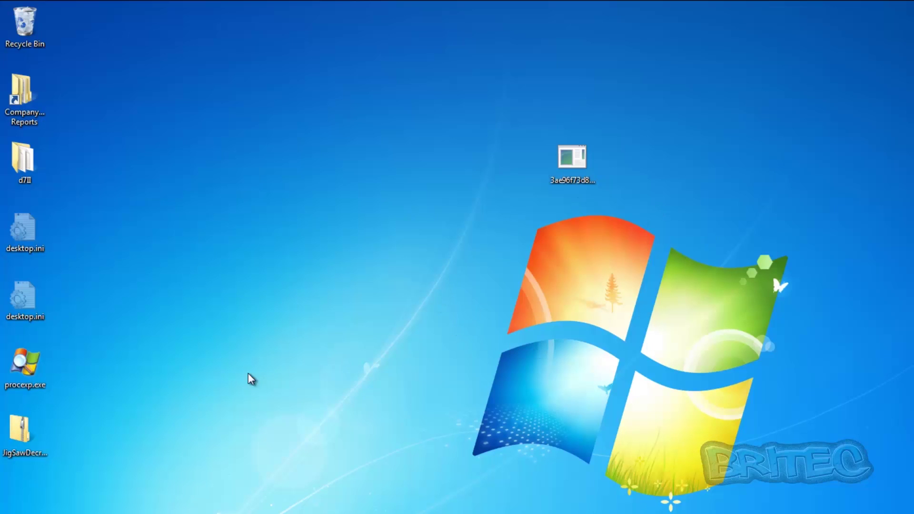
double_click(24, 364)
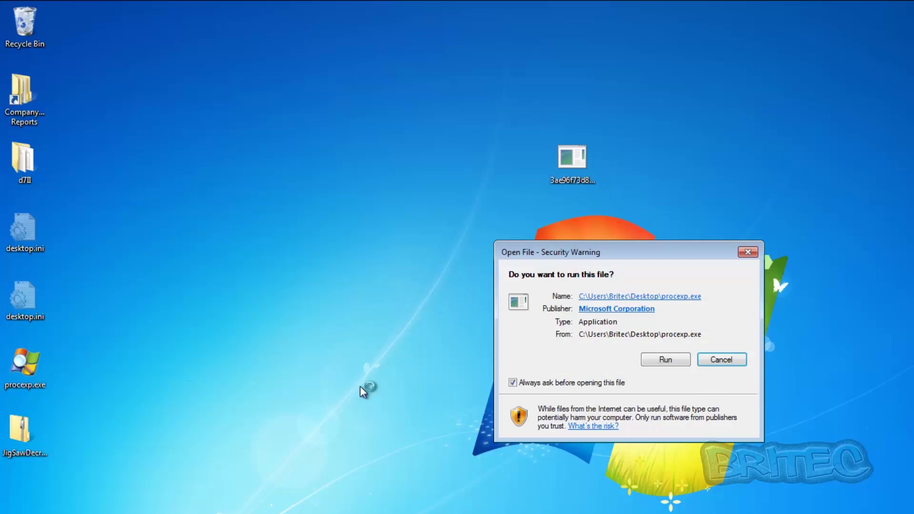
left_click(661, 361)
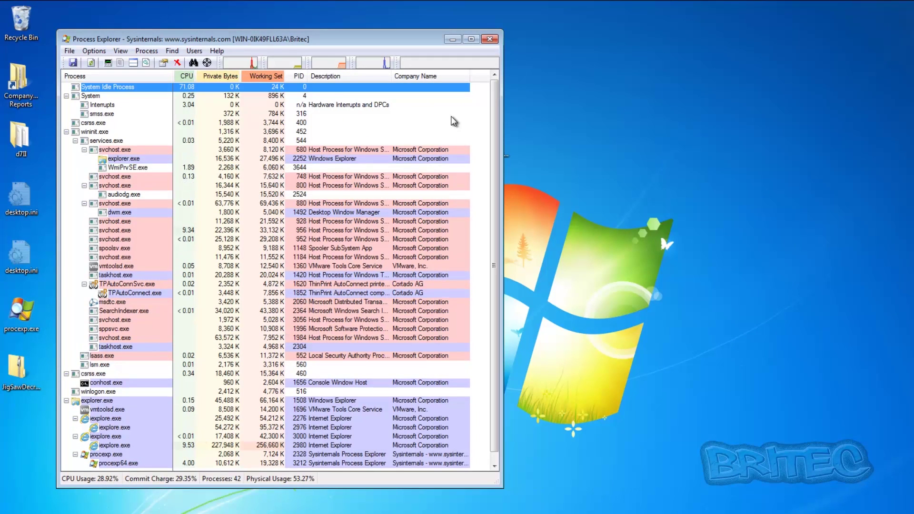
left_click(492, 41)
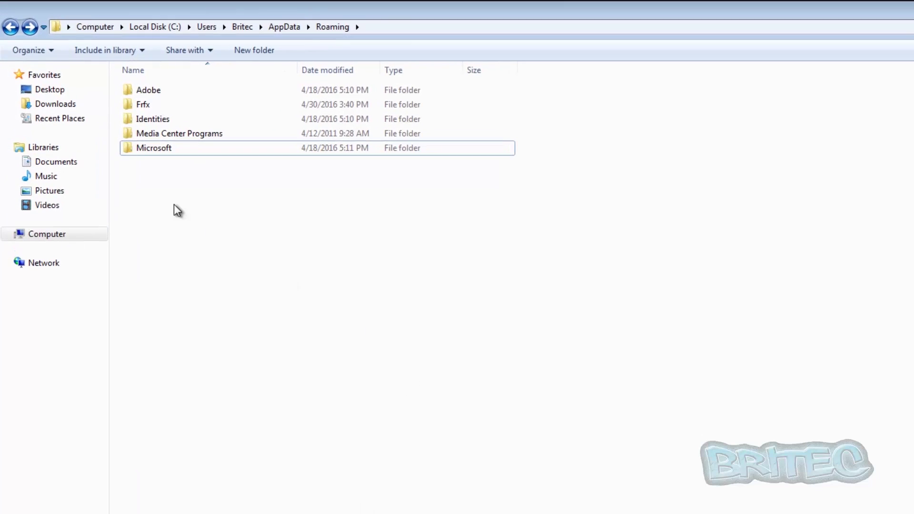
- Check the Properties of firefox.exe in Roaming\Frfx, confirming its original filename is BitcoinBlackmailer.exe
double_click(142, 107)
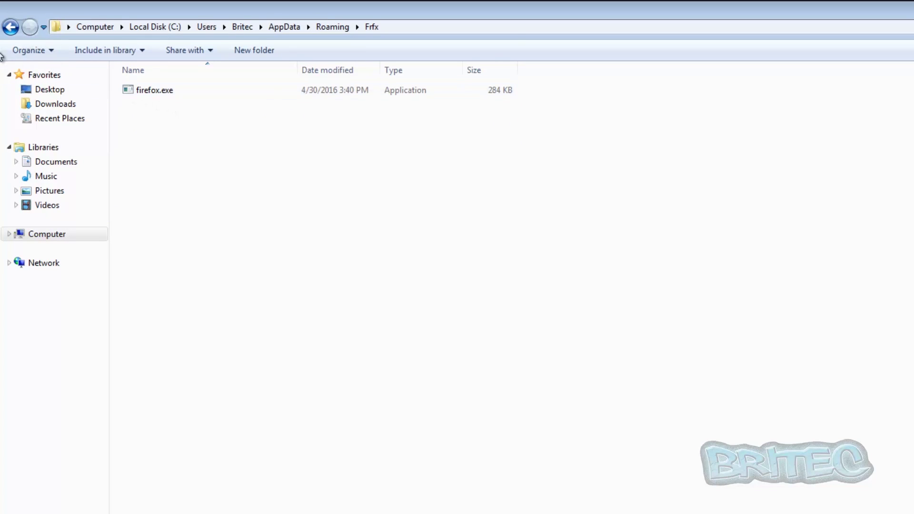
left_click(11, 27)
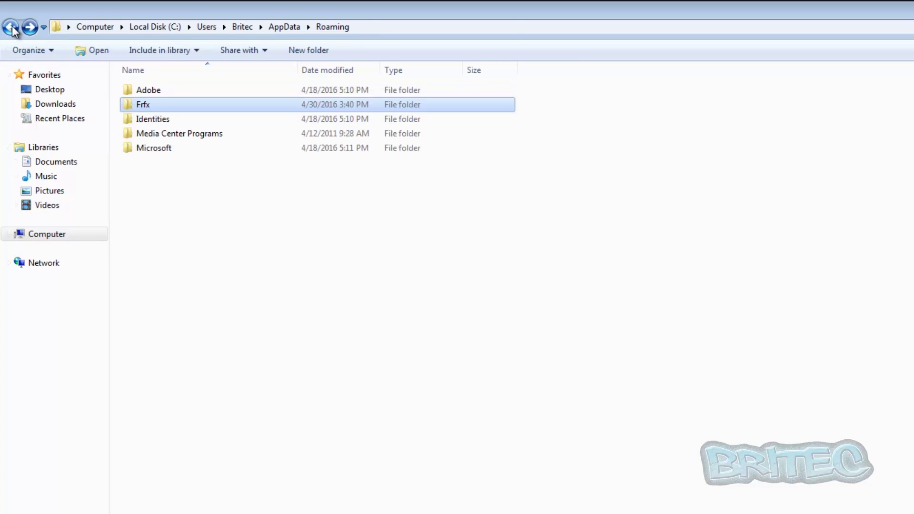
double_click(150, 105)
right_click(153, 91)
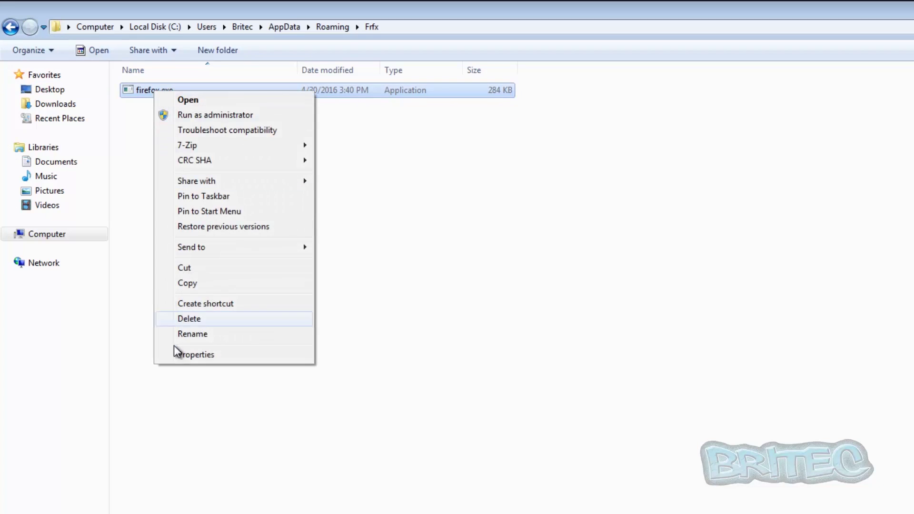
left_click(188, 365)
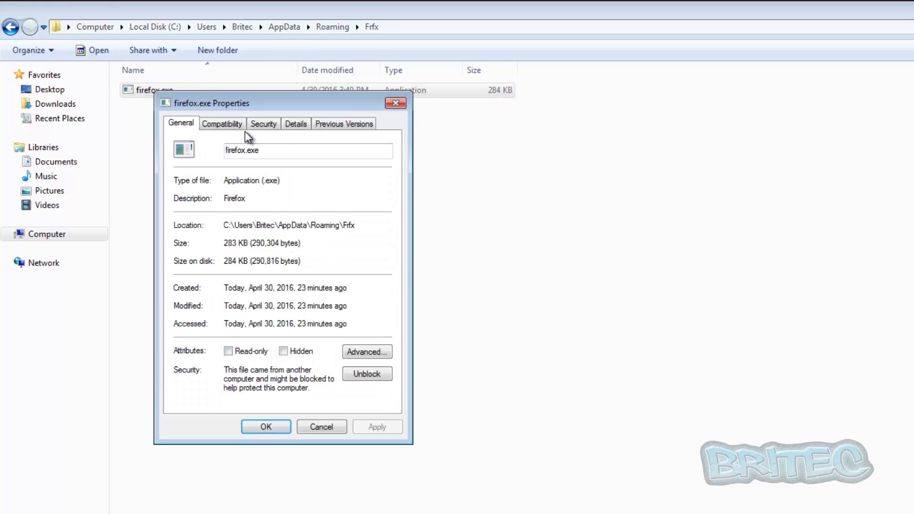
left_click(313, 123)
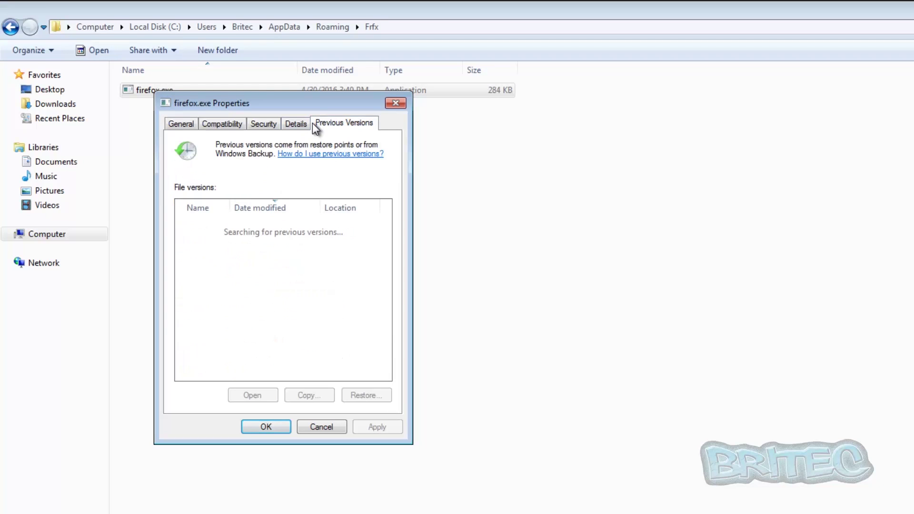
left_click(295, 125)
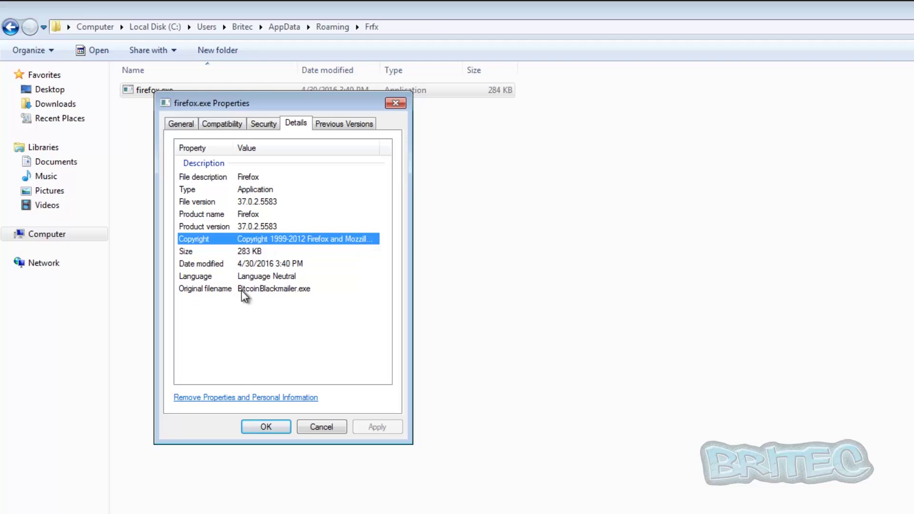
left_click(205, 290)
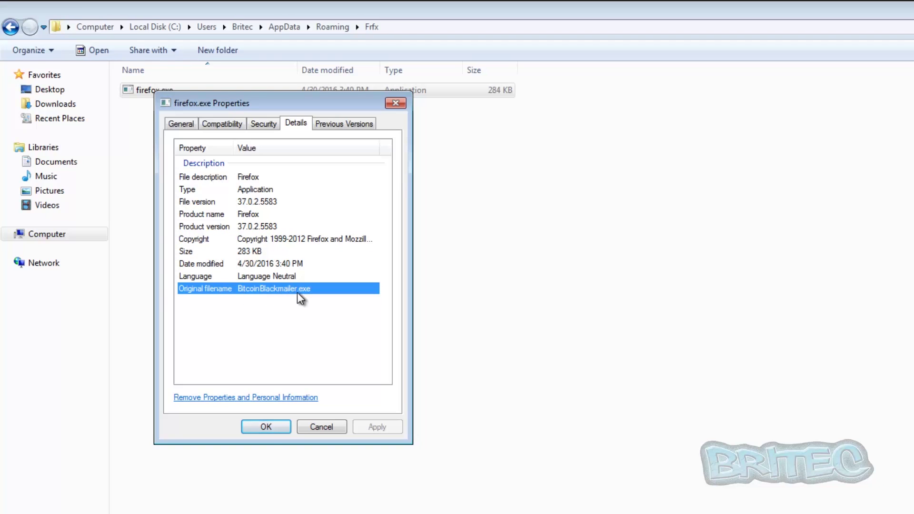
left_click(322, 427)
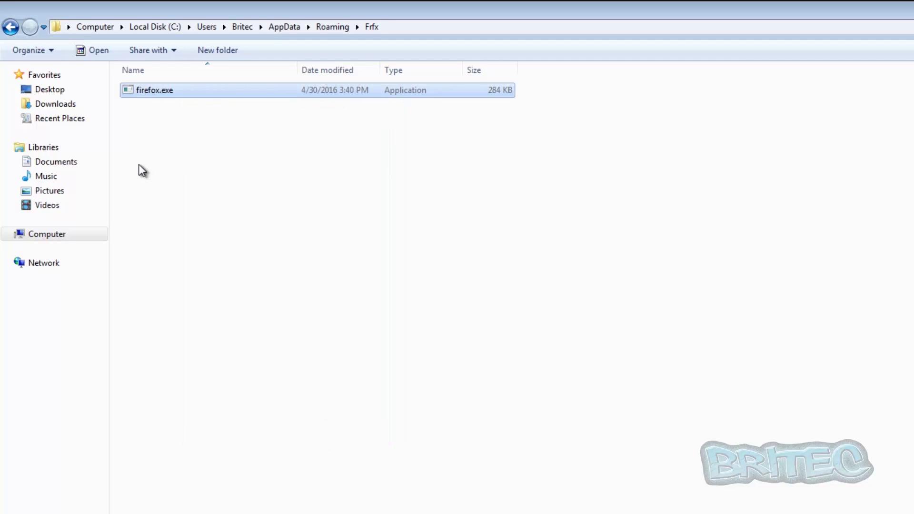
- Delete the Frfx folder from AppData\Roaming
left_click(9, 28)
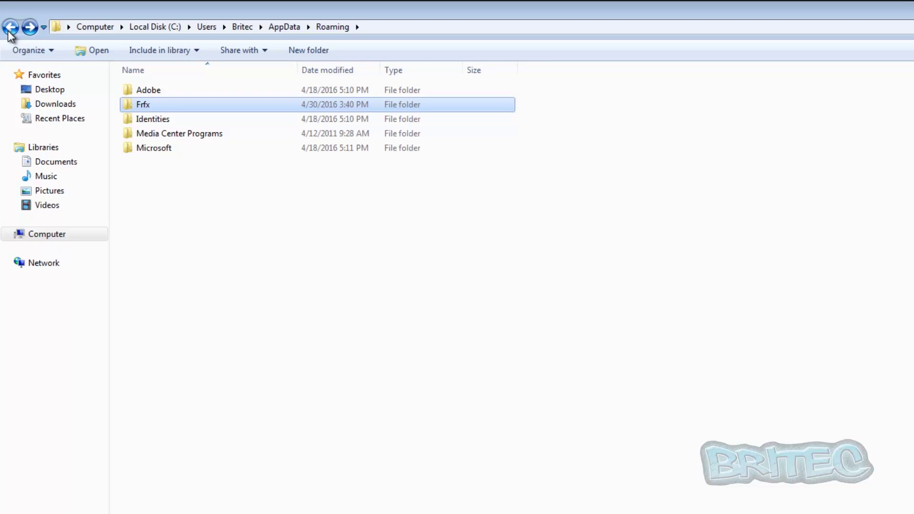
right_click(142, 105)
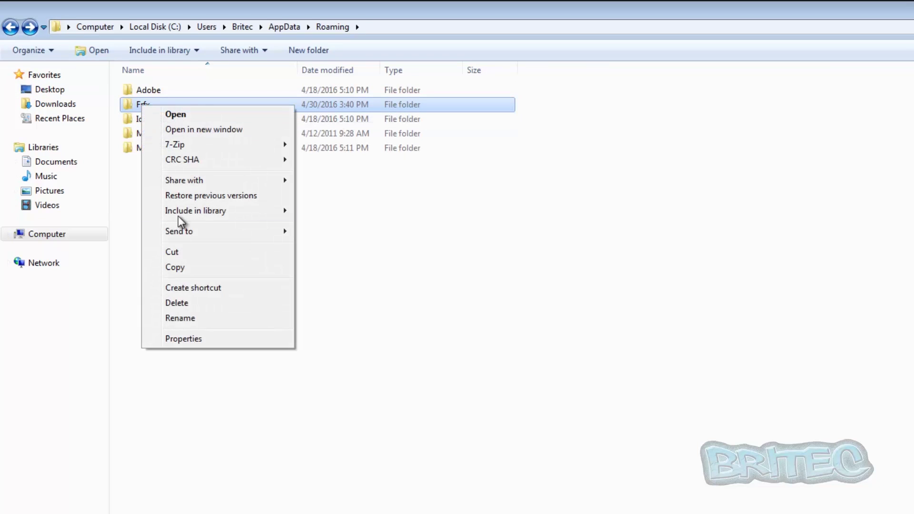
left_click(183, 303)
left_click(716, 422)
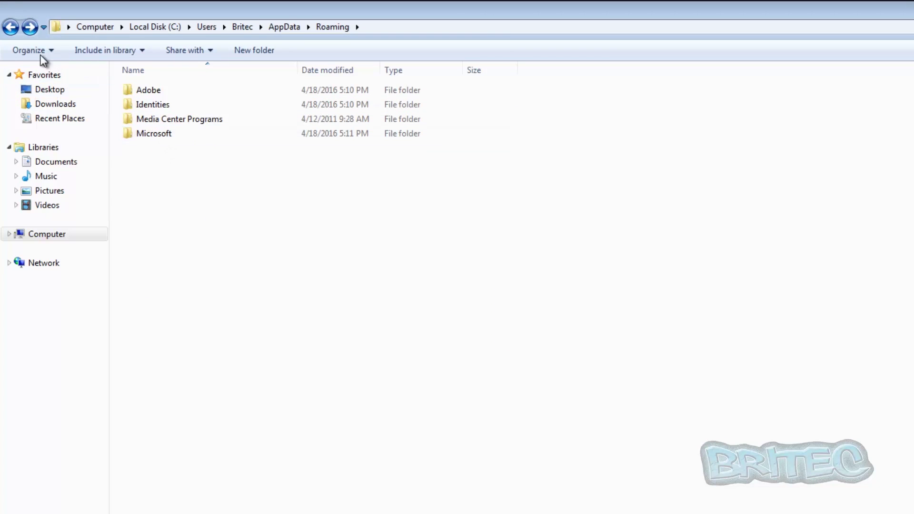
- Inspect the Drpbx folder holding drpbx.exe in AppData\Local, then delete it
left_click(11, 28)
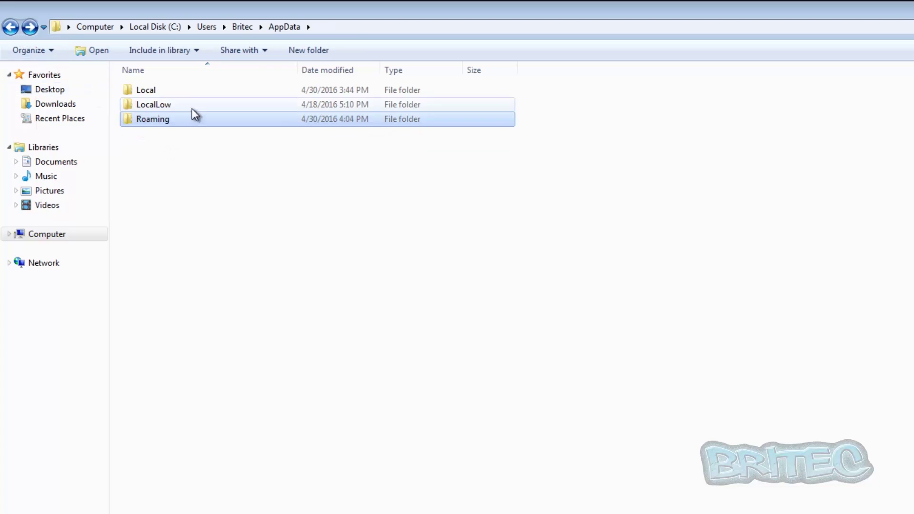
double_click(152, 90)
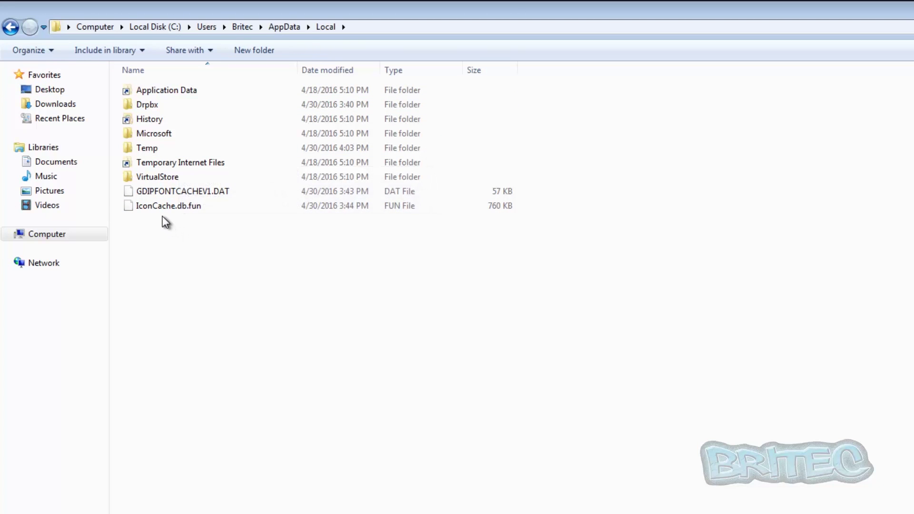
left_click(147, 105)
double_click(146, 105)
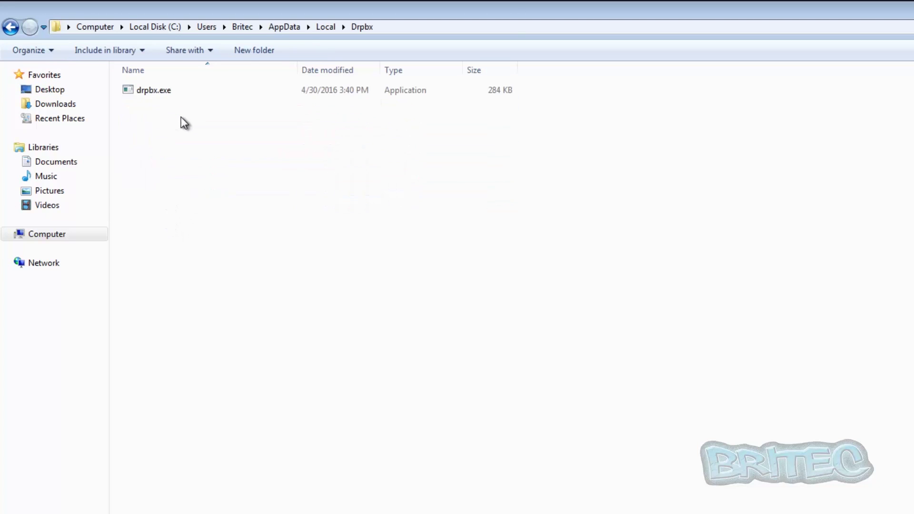
left_click(149, 89)
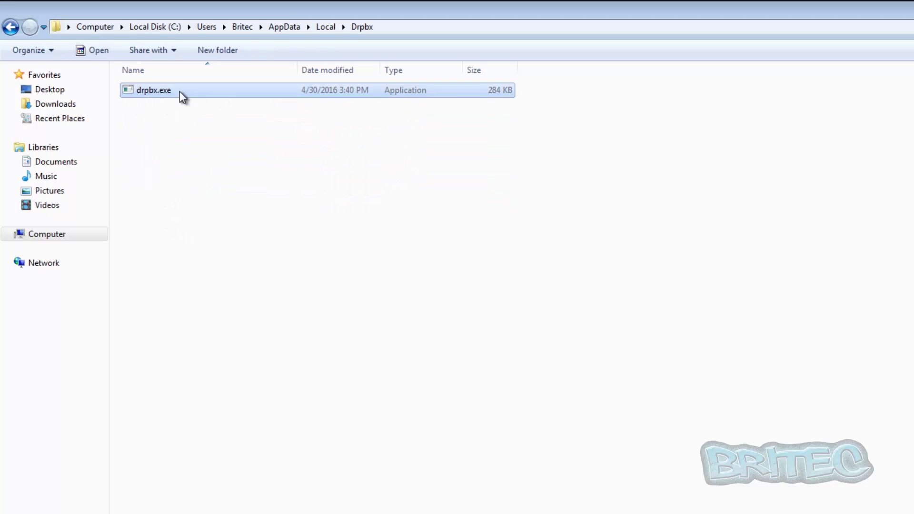
left_click(11, 27)
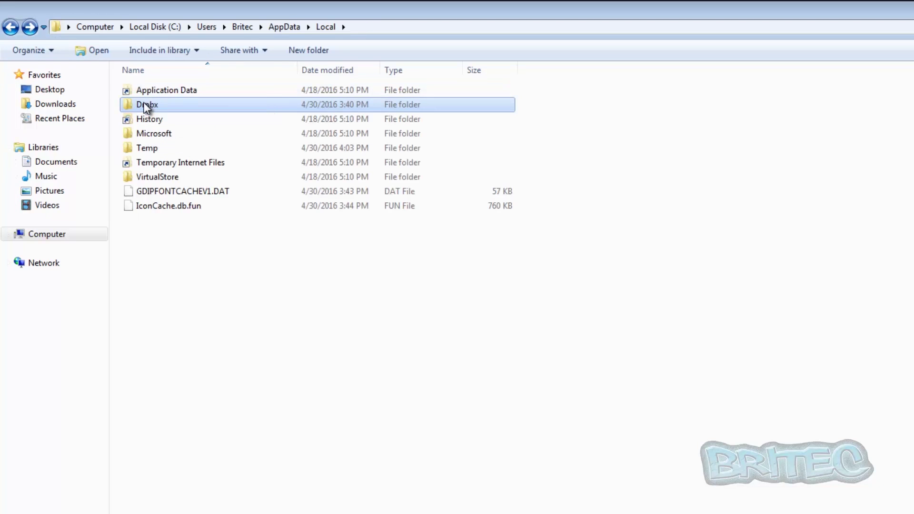
right_click(144, 102)
left_click(196, 301)
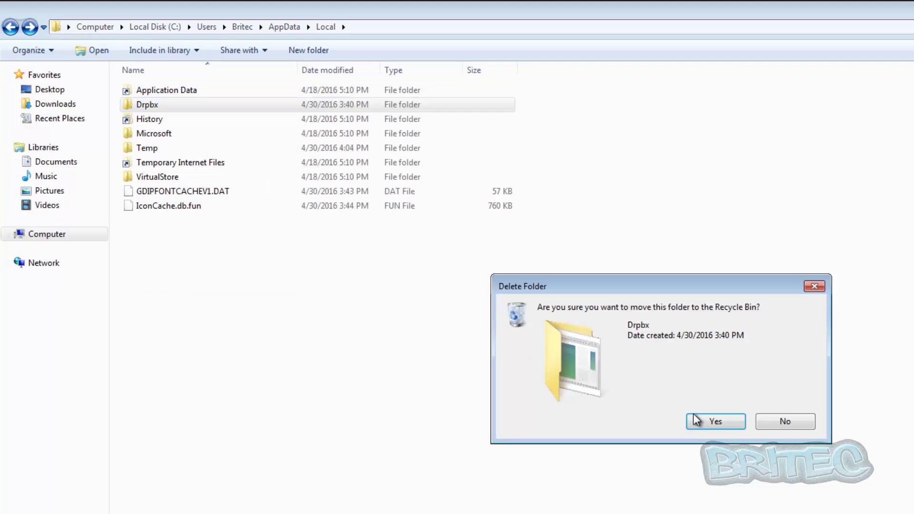
left_click(709, 424)
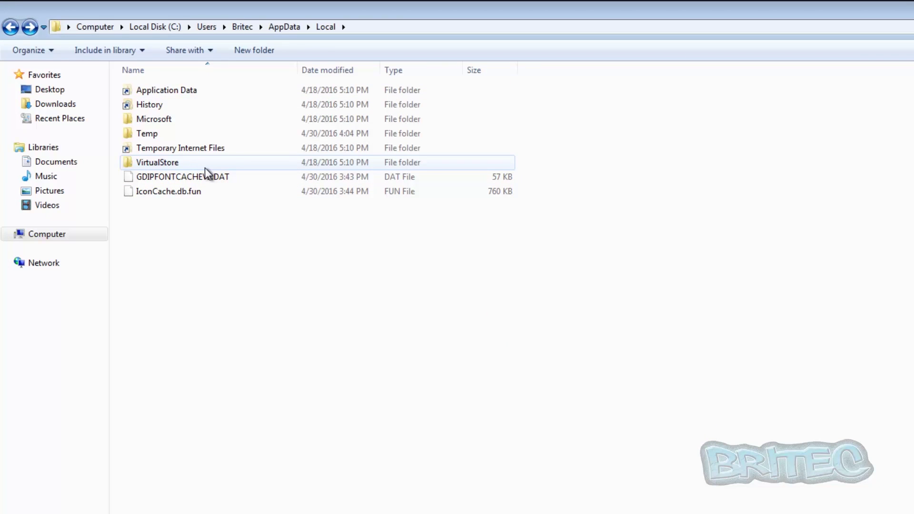
- Delete all 19 Temp items, skipping the in-use file, and return to the profile folder
double_click(200, 134)
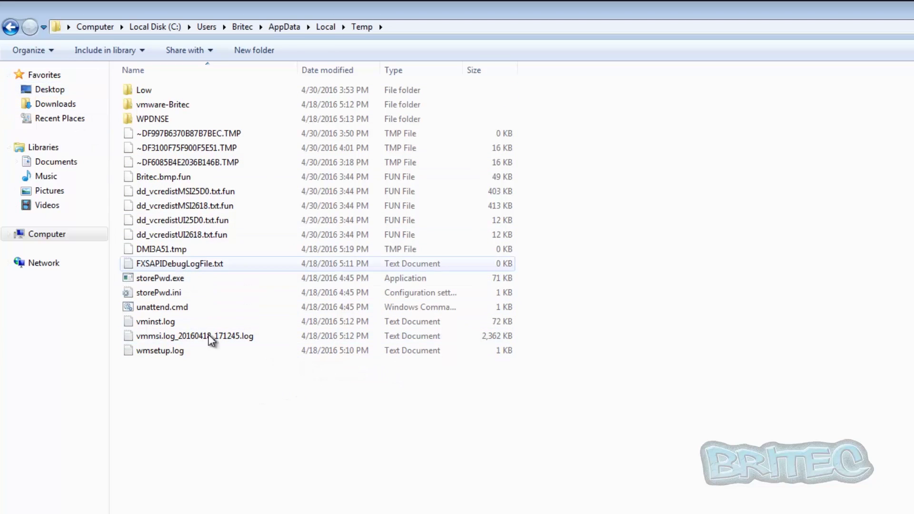
left_click_drag(226, 368, 133, 87)
right_click(180, 108)
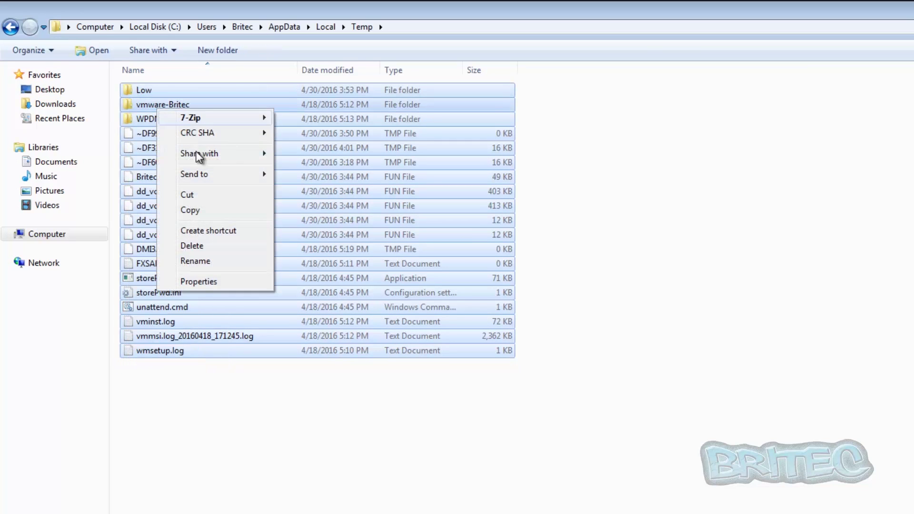
left_click(208, 246)
left_click(696, 380)
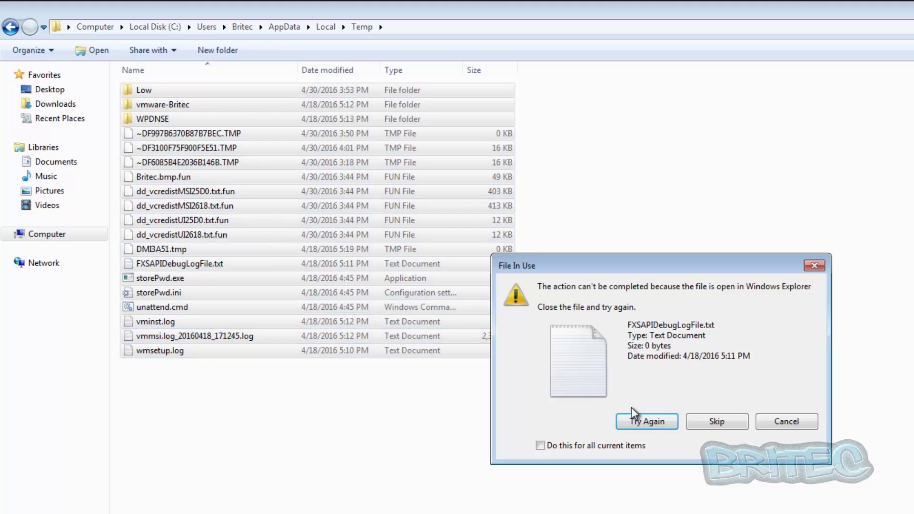
left_click(706, 422)
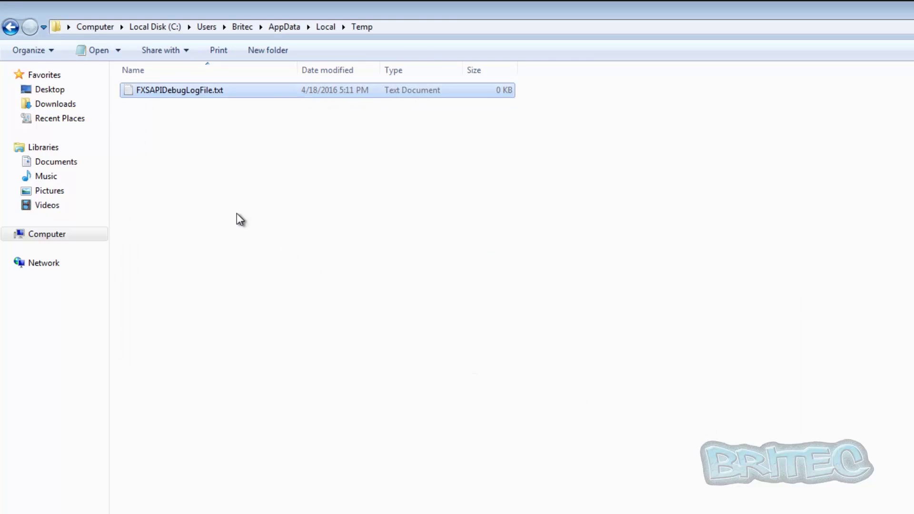
left_click(11, 27)
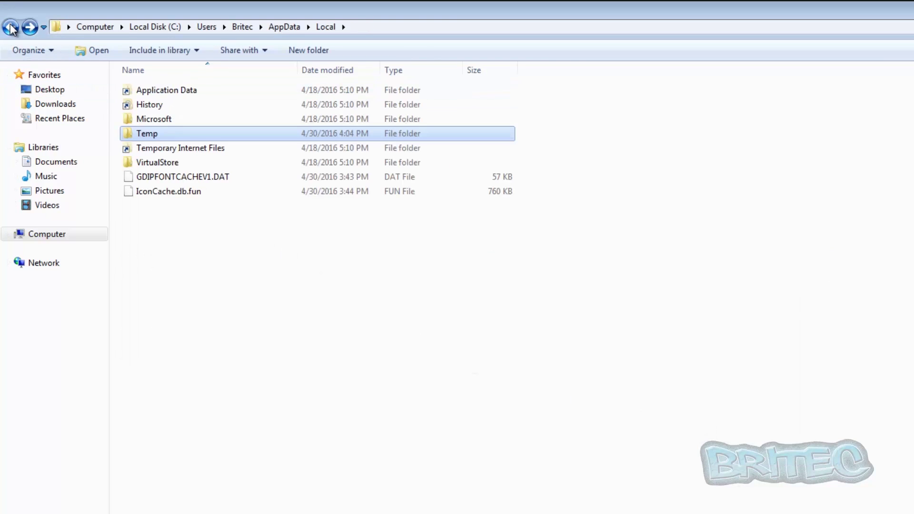
left_click(11, 27)
left_click(11, 27)
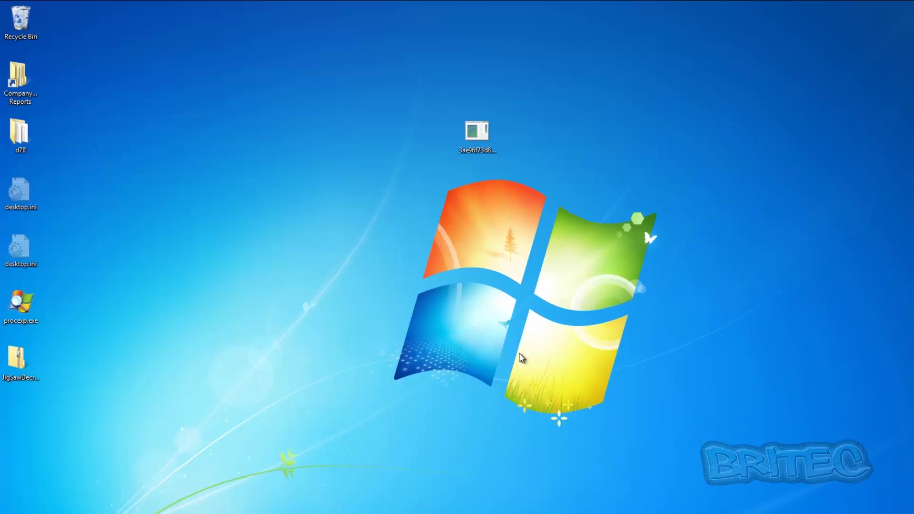
- Launch Internet Explorer and search the web for 'autoruns'
right_click(46, 509)
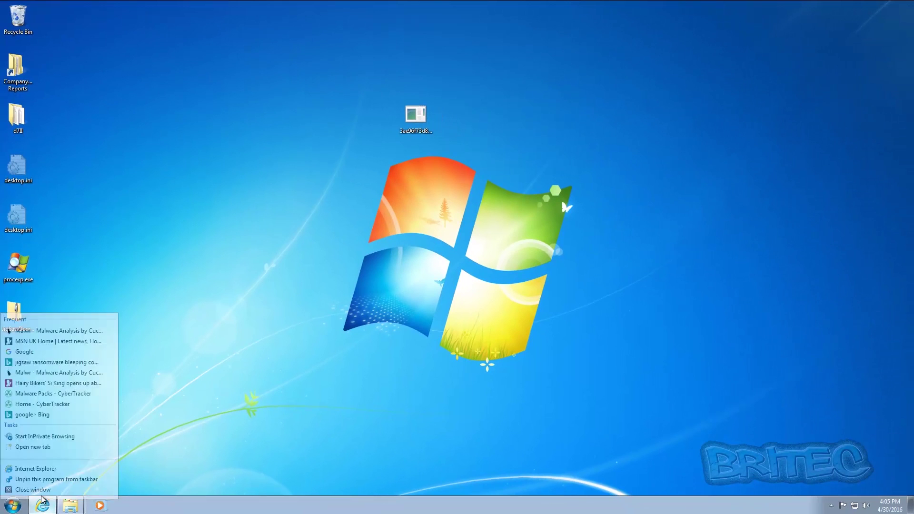
left_click(46, 465)
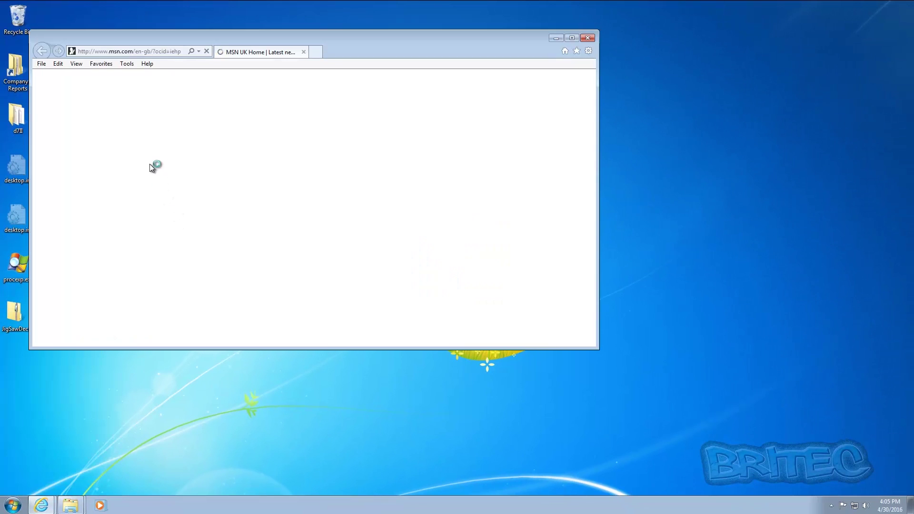
left_click(122, 52)
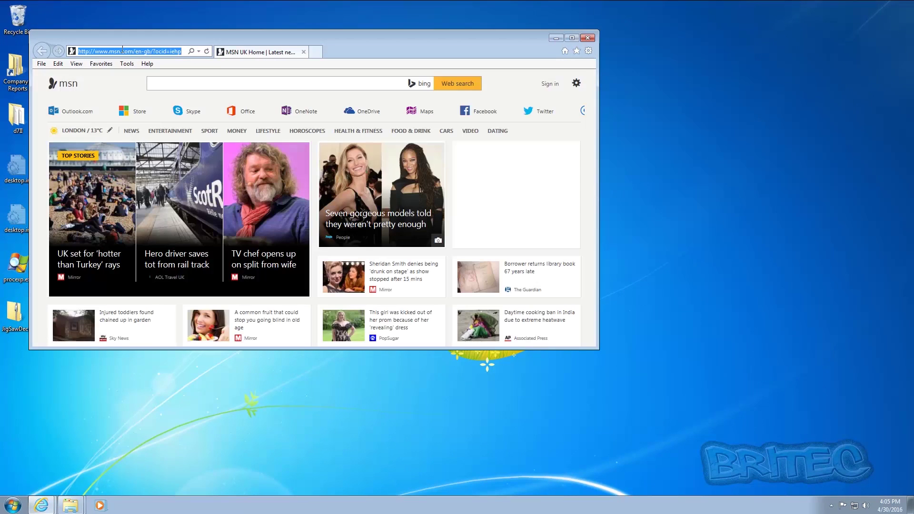
type("auto")
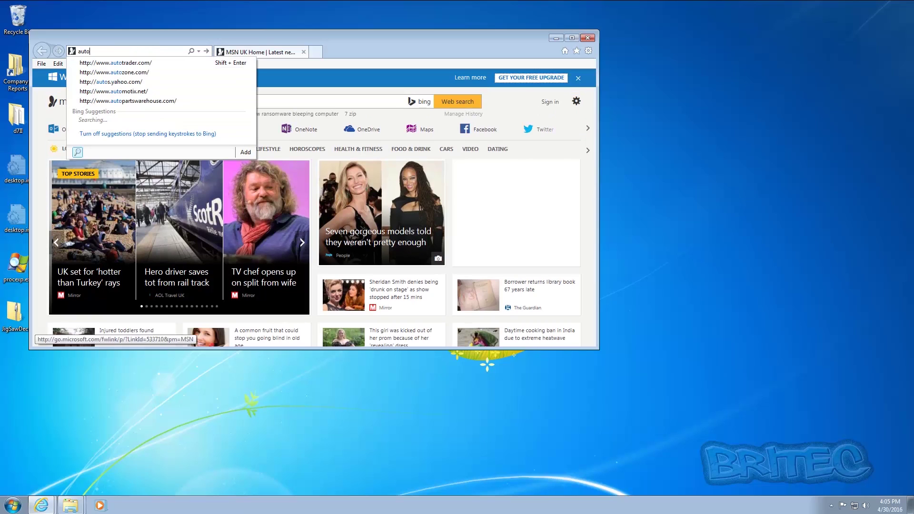
type("runs")
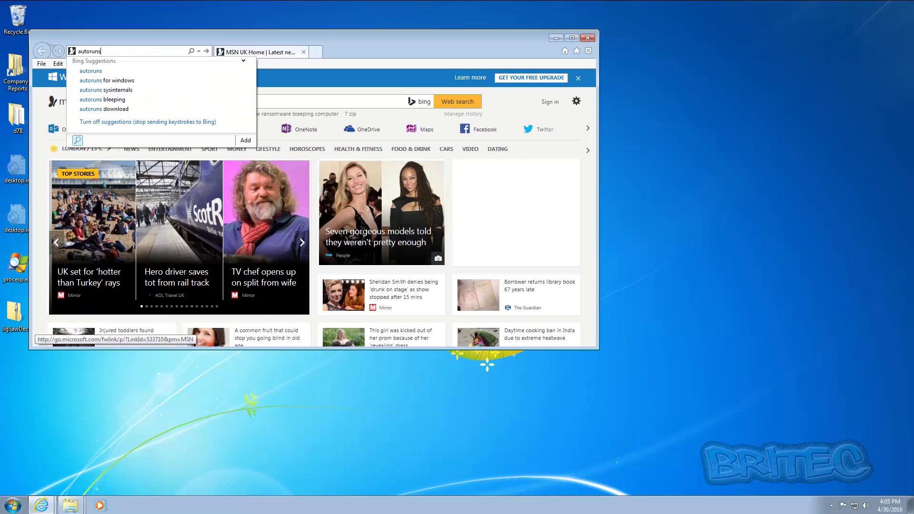
key("Return")
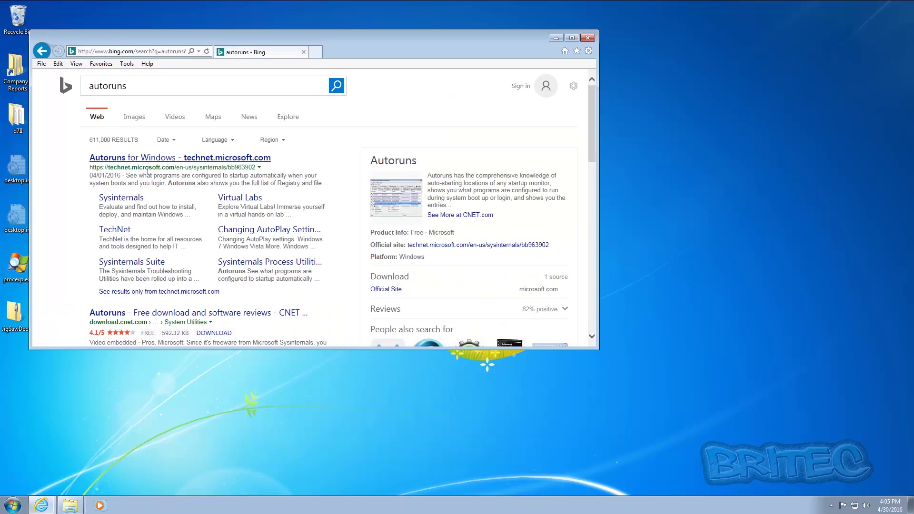
- Download Autoruns and Autorunsc from the official Sysinternals page and open Autoruns.zip
left_click(146, 160)
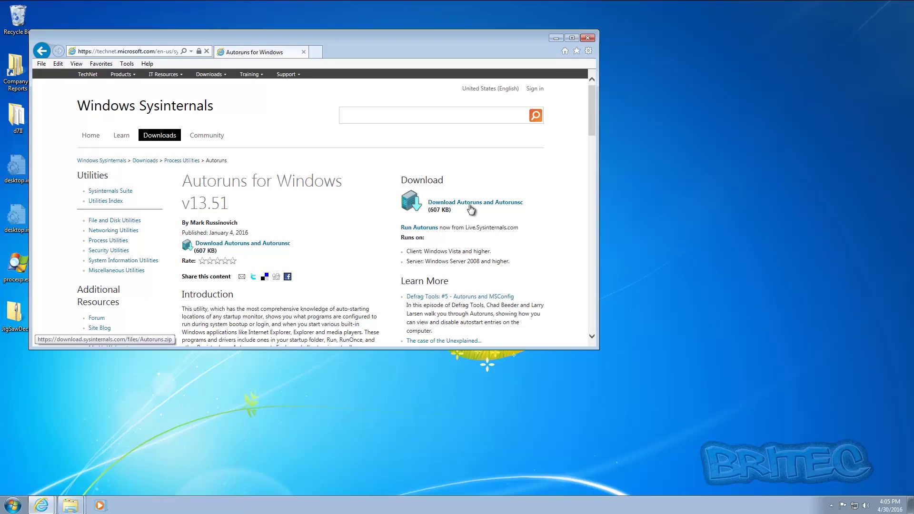
left_click(470, 204)
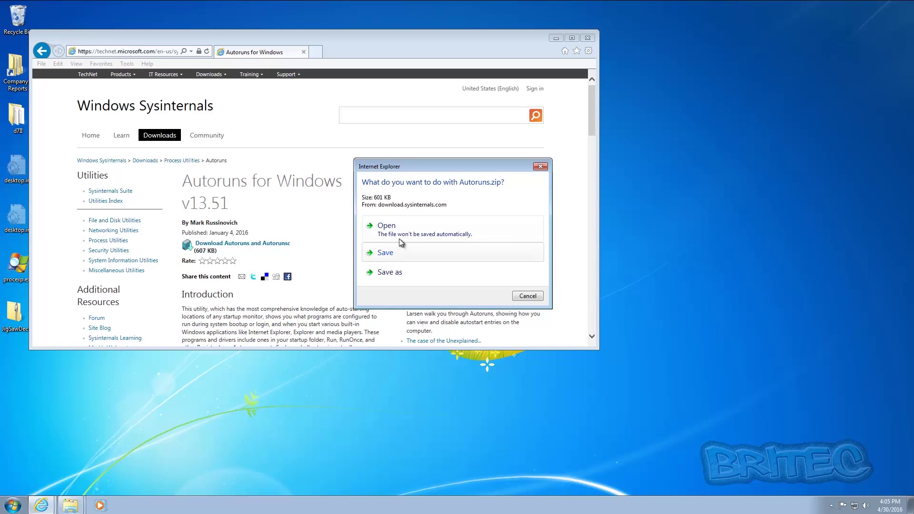
left_click(399, 238)
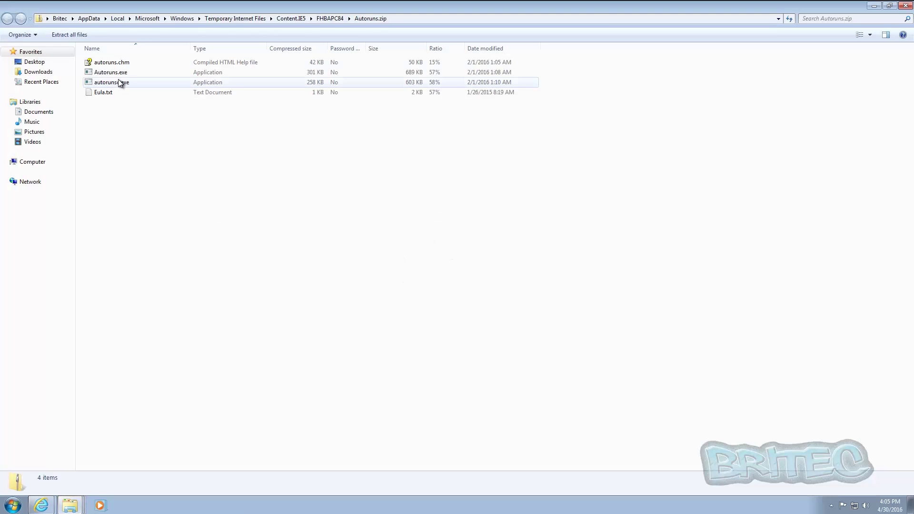
- Run Autoruns.exe straight from the zip and accept its licence terms
double_click(119, 74)
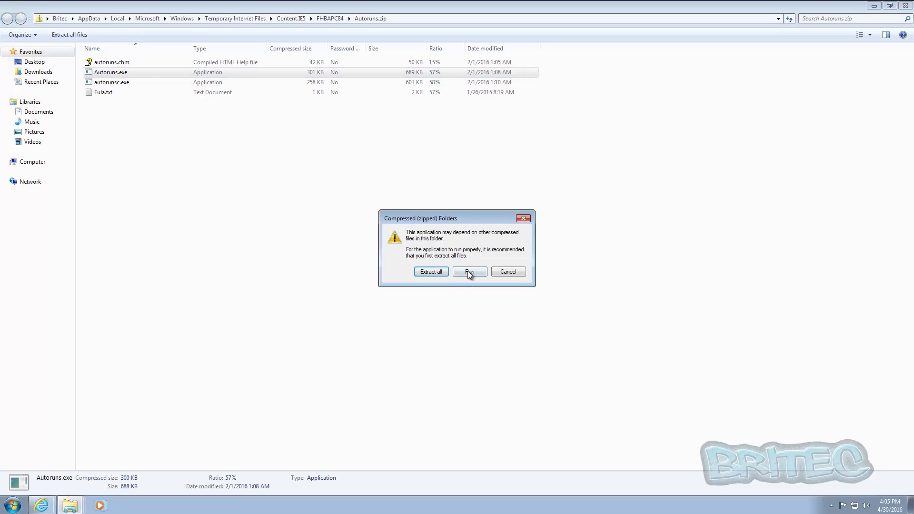
left_click(469, 274)
left_click(485, 266)
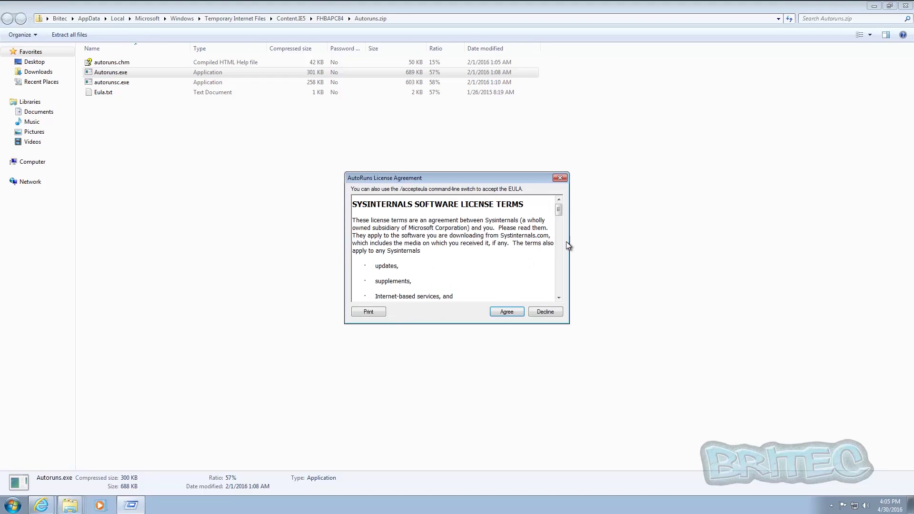
left_click(501, 314)
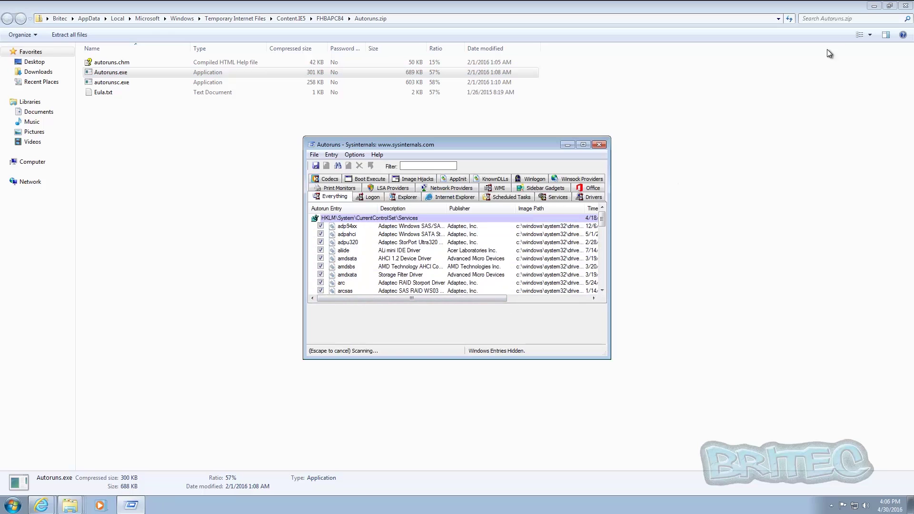
- Clear the zip window and browser away, then enlarge and reposition the Autoruns window
left_click(874, 6)
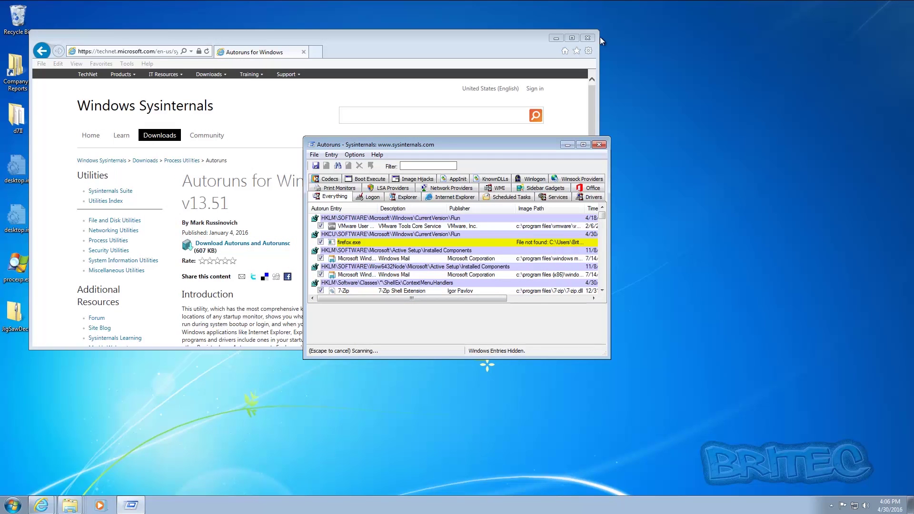
left_click(556, 38)
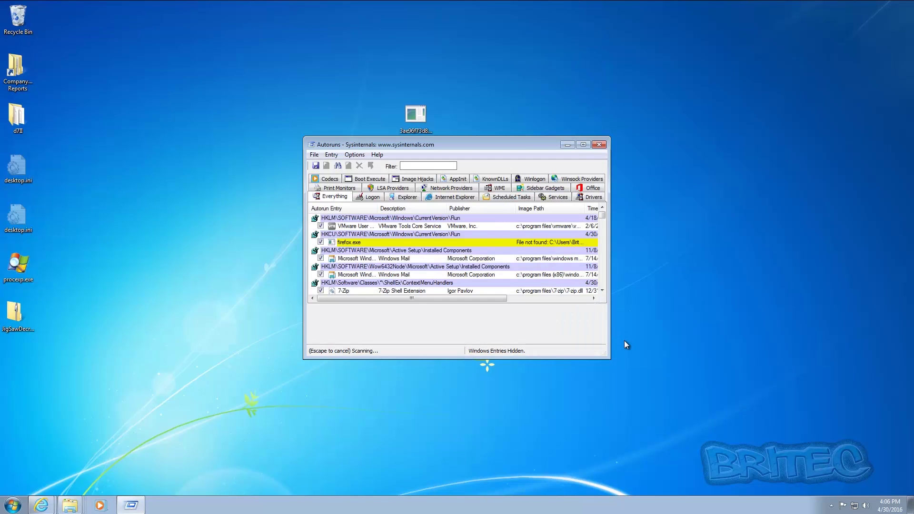
left_click_drag(608, 355, 695, 426)
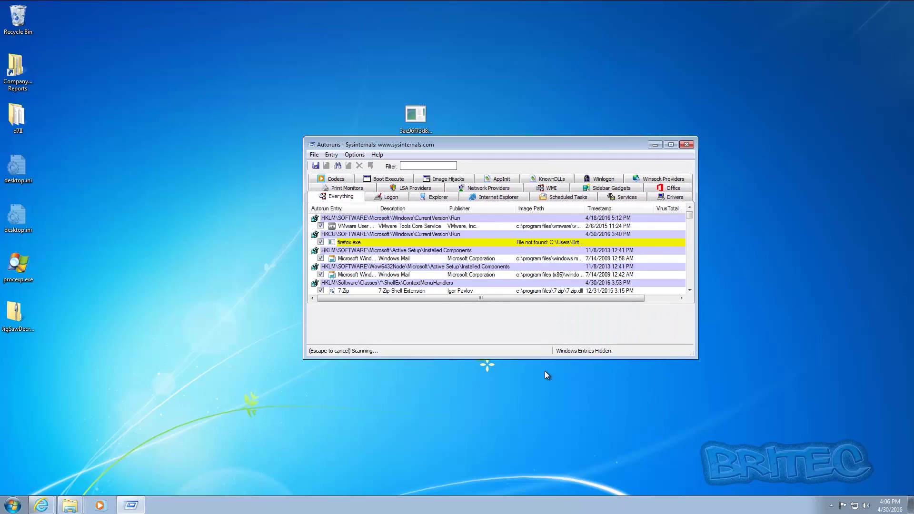
left_click_drag(544, 360, 544, 442)
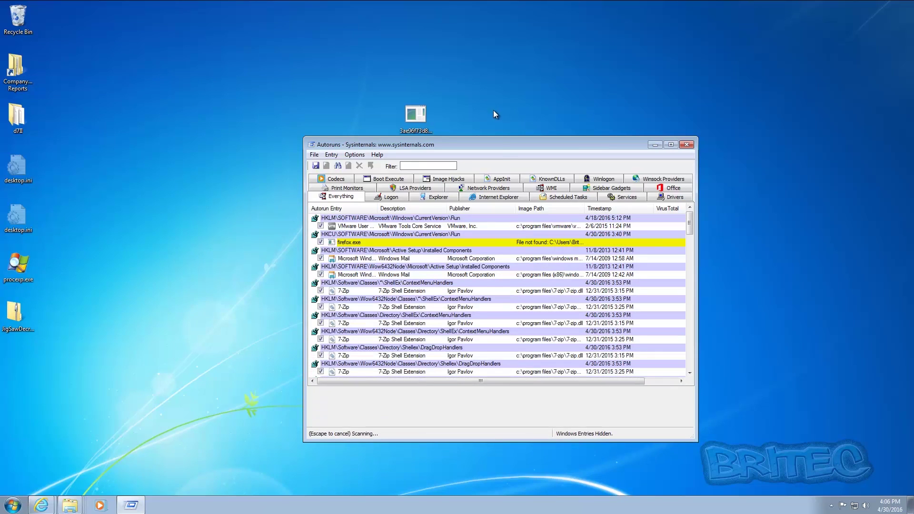
left_click_drag(496, 148, 412, 99)
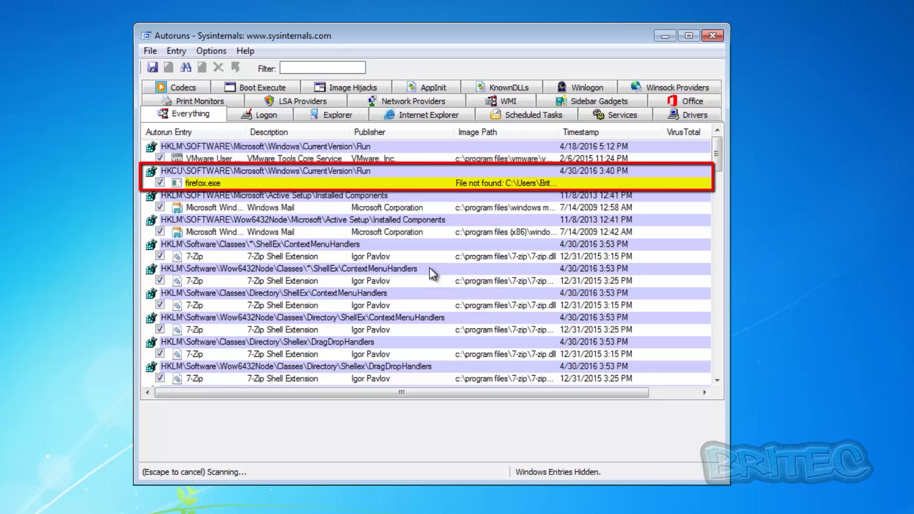
- Delete the firefox.exe autorun entry under HKCU Run and confirm the deletion
left_click(200, 182)
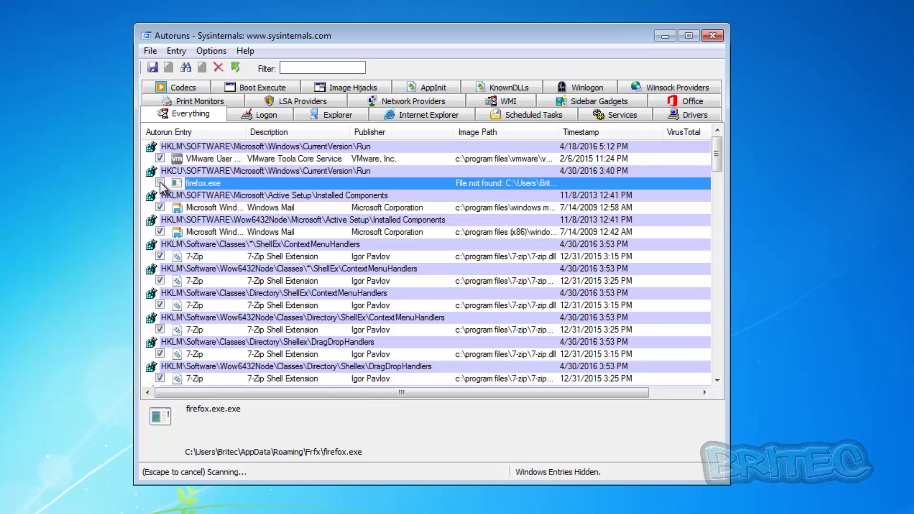
right_click(205, 182)
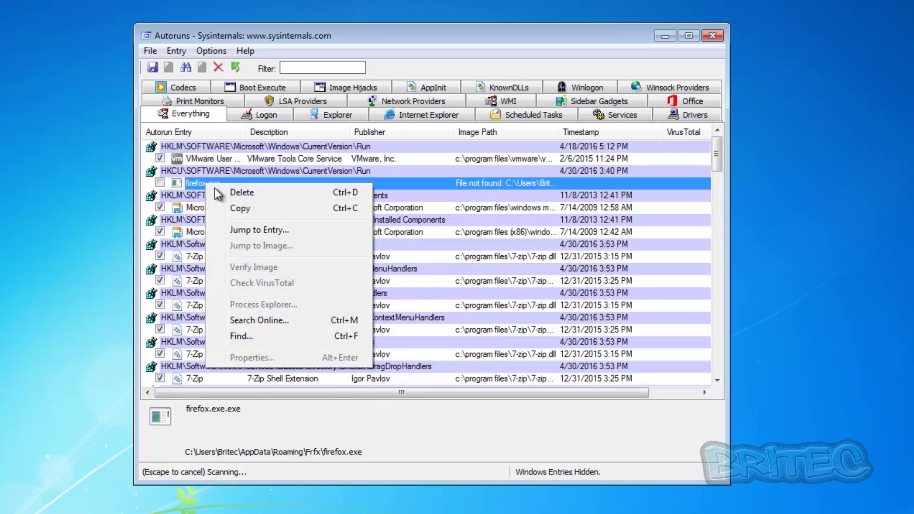
left_click(253, 194)
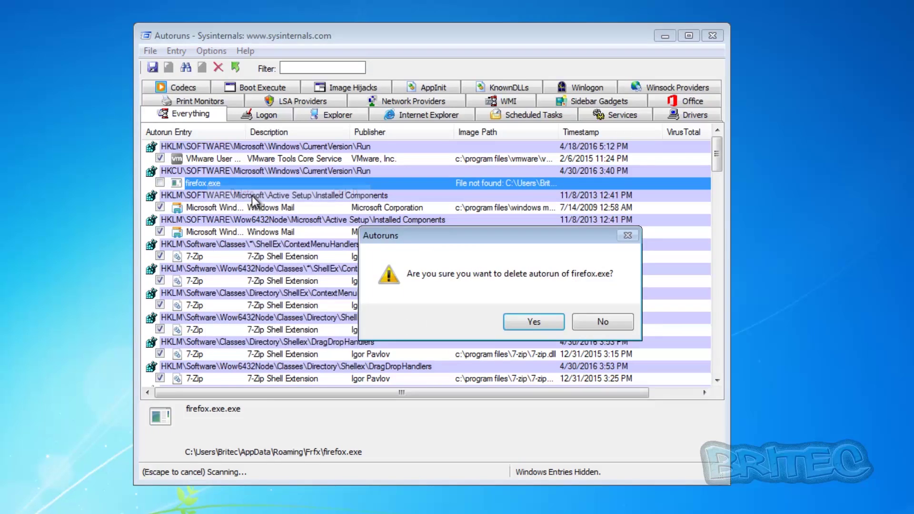
left_click(534, 323)
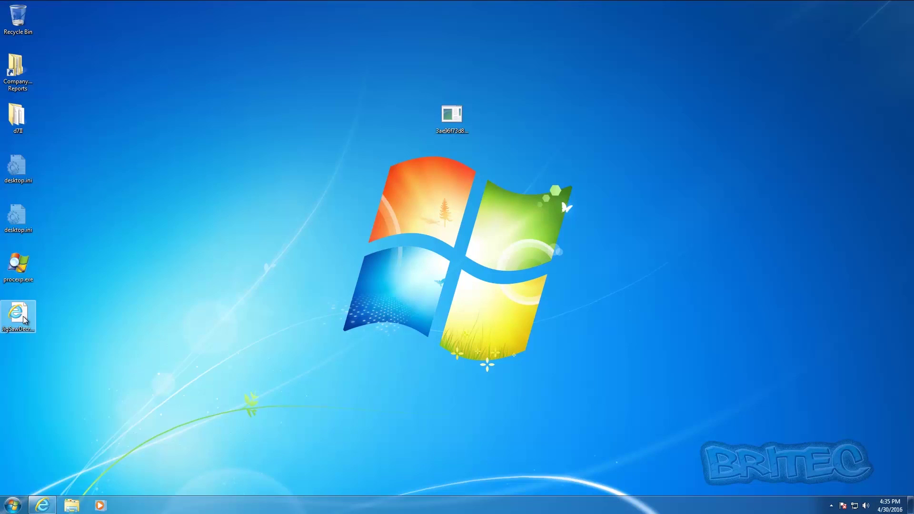
- Delete the 0-byte JigSawDecrypter download from the desktop and bring Internet Explorer back up
right_click(24, 317)
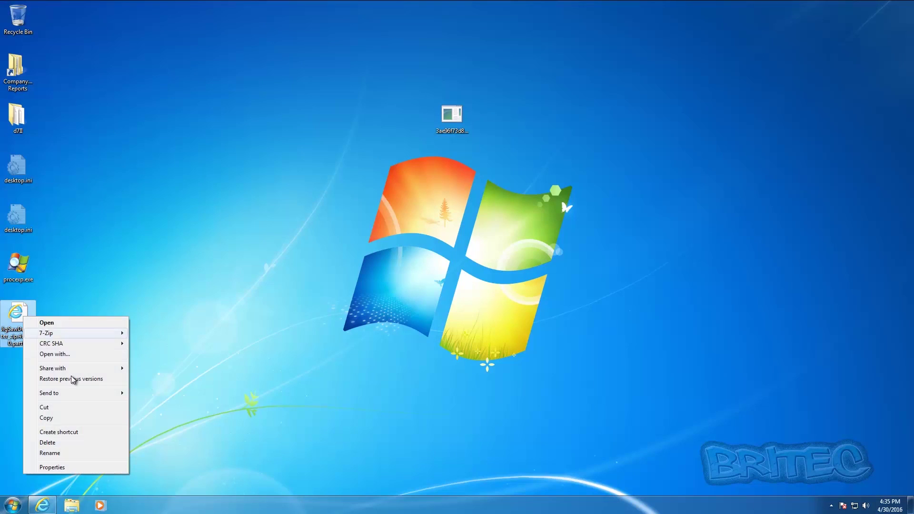
left_click(52, 442)
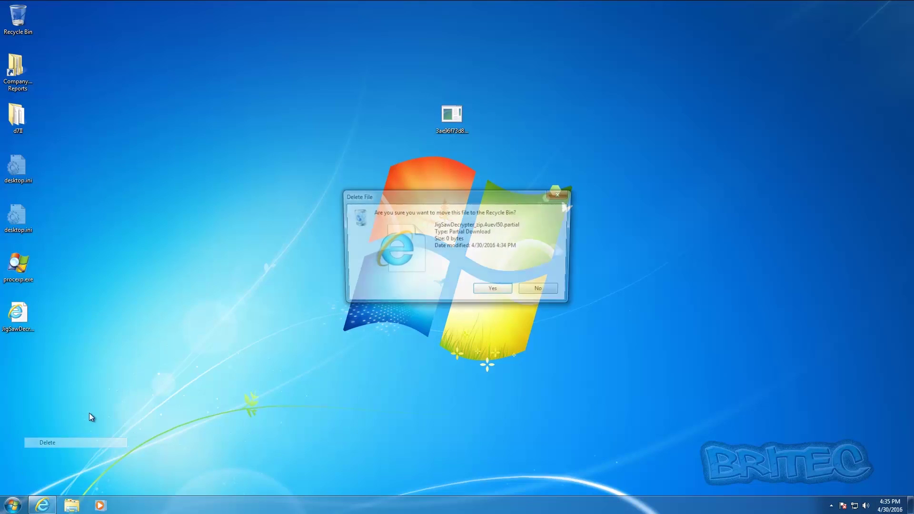
left_click(490, 294)
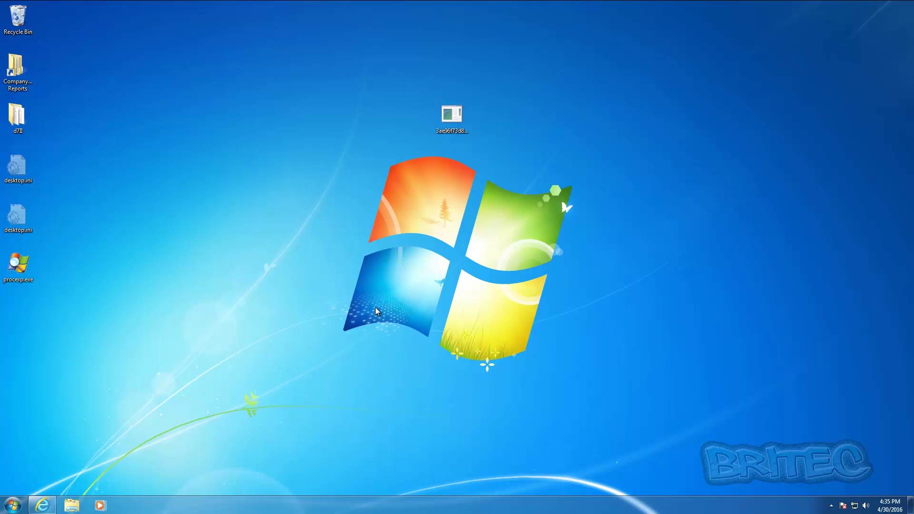
left_click(55, 506)
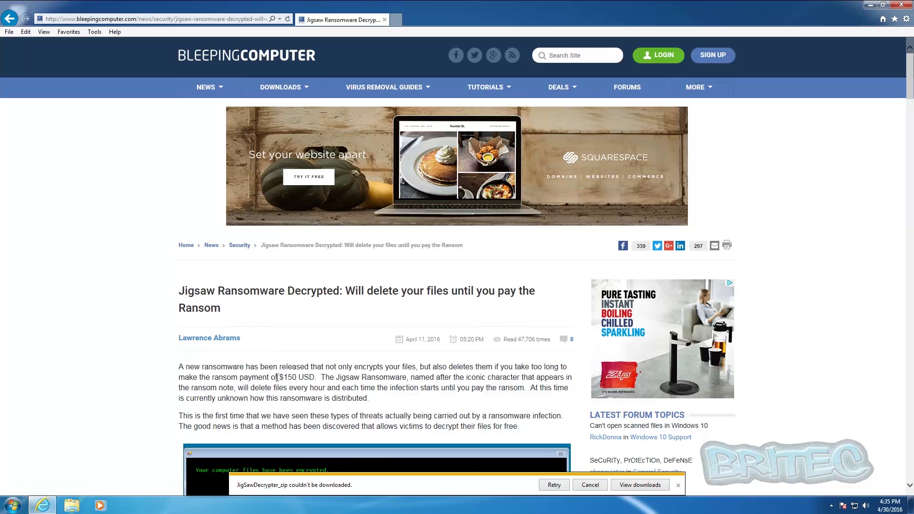
- Read the Jigsaw article, try the JigSawDecrypter.zip link, close the failed tab, then minimize the browser
scroll(277, 378, "down", 4)
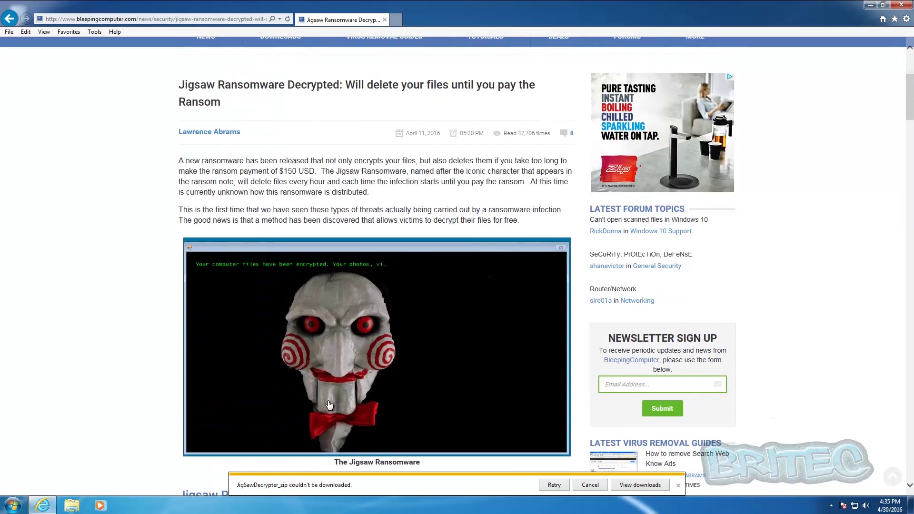
scroll(442, 460, "down", 8)
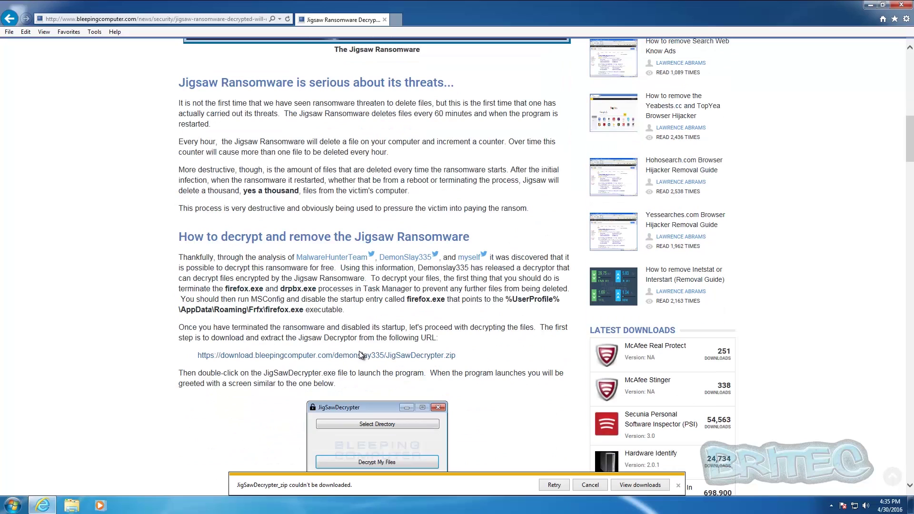
left_click(360, 353)
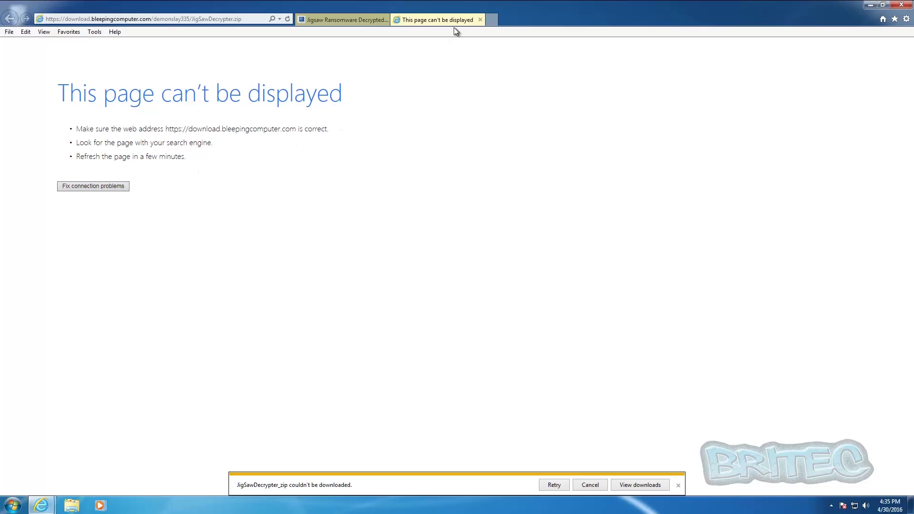
left_click(481, 20)
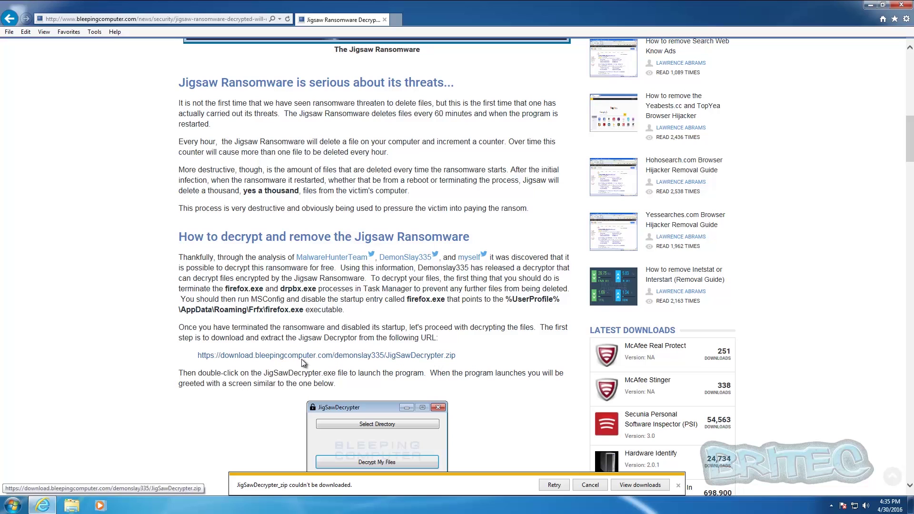
scroll(301, 362, "down", 3)
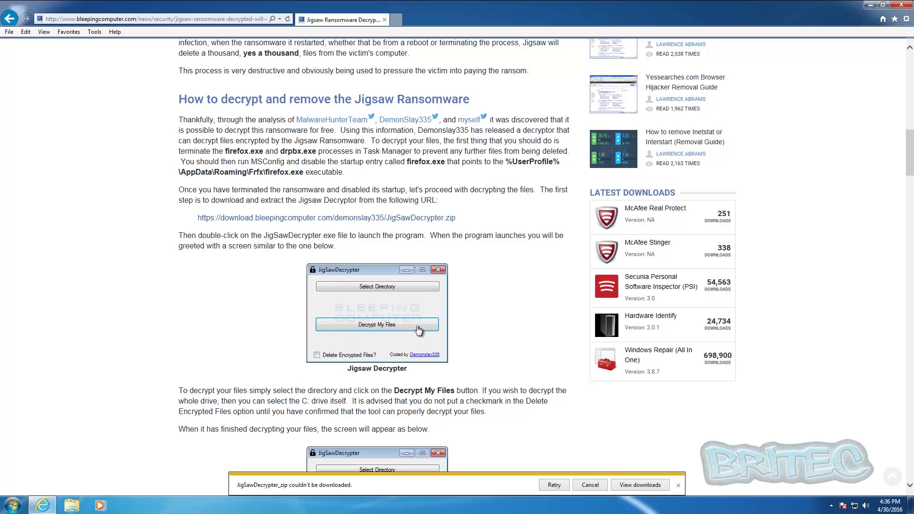
scroll(419, 330, "down", 4)
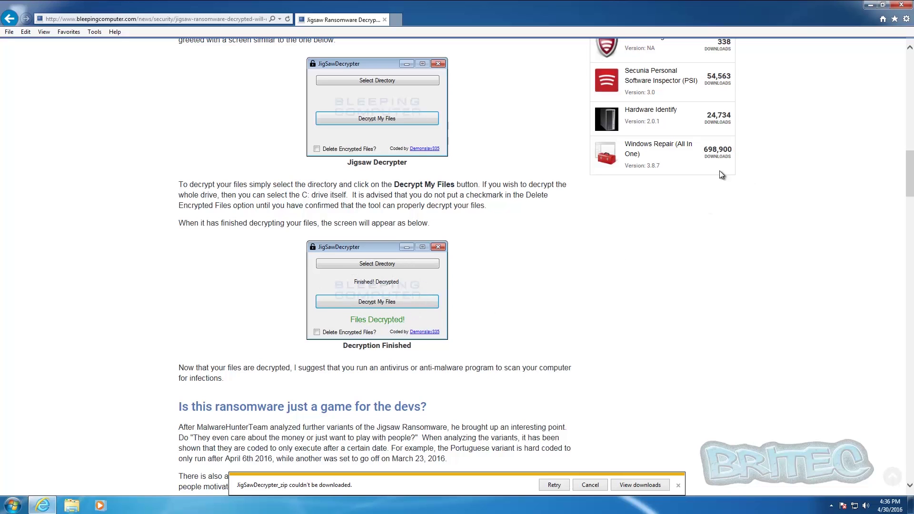
left_click(870, 5)
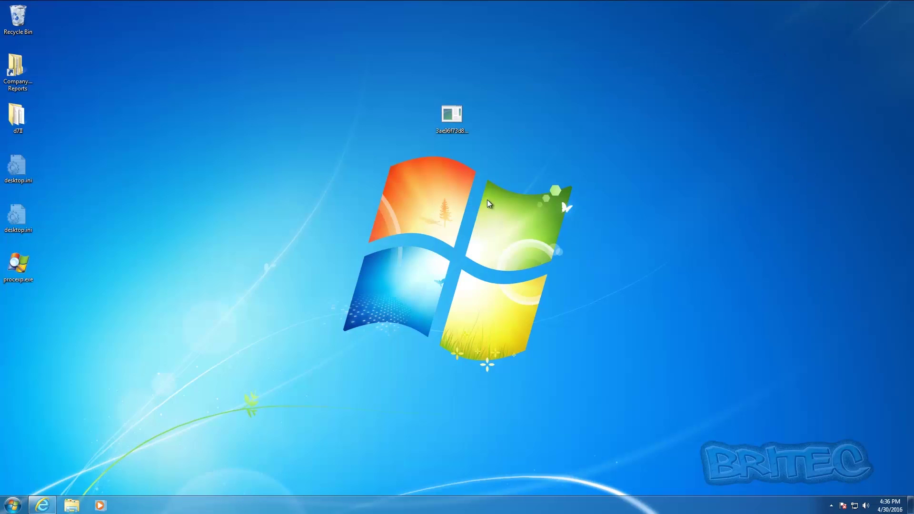
left_click(13, 505)
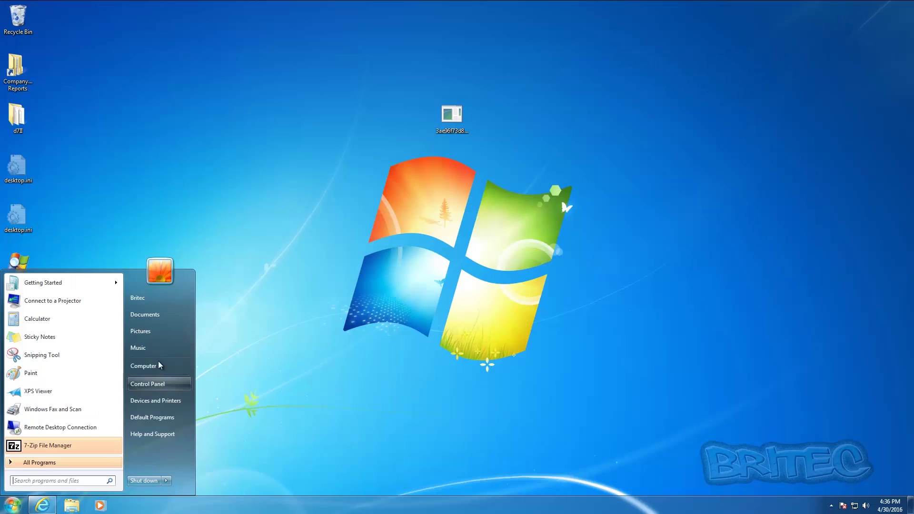
left_click(162, 330)
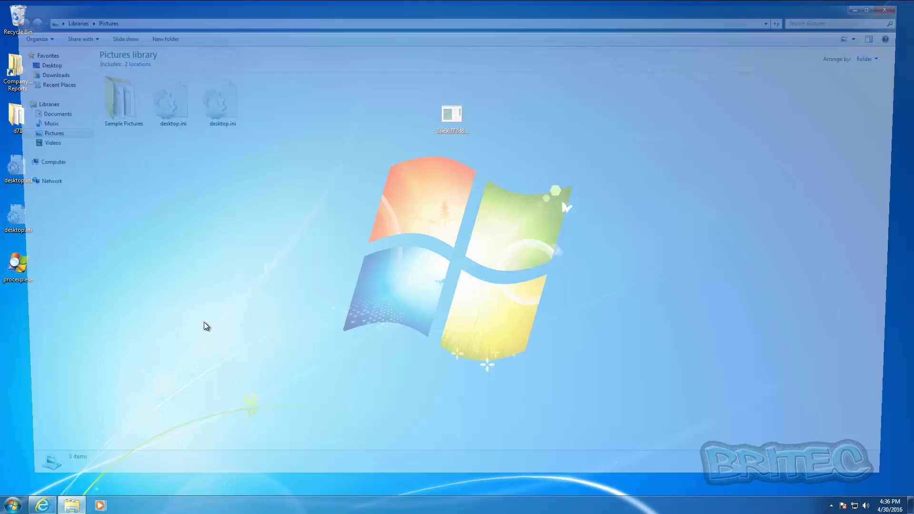
left_click(100, 91)
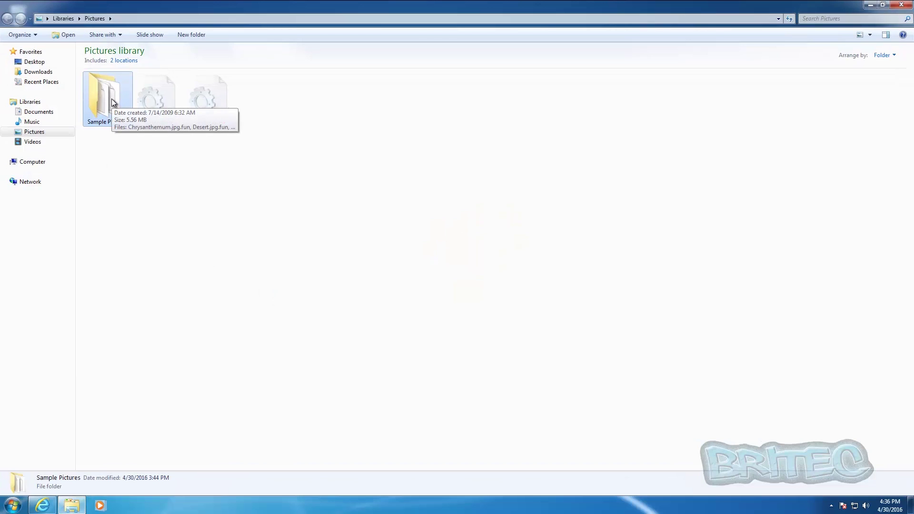
double_click(112, 98)
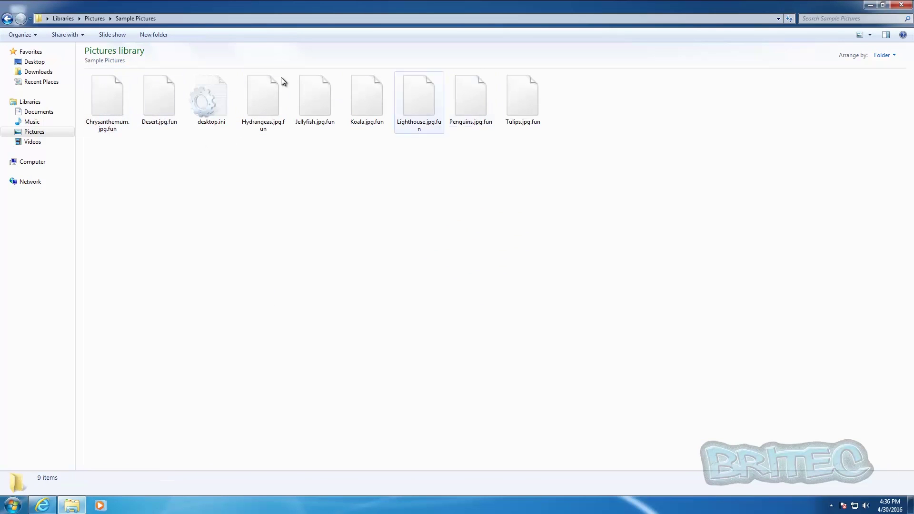
left_click(7, 18)
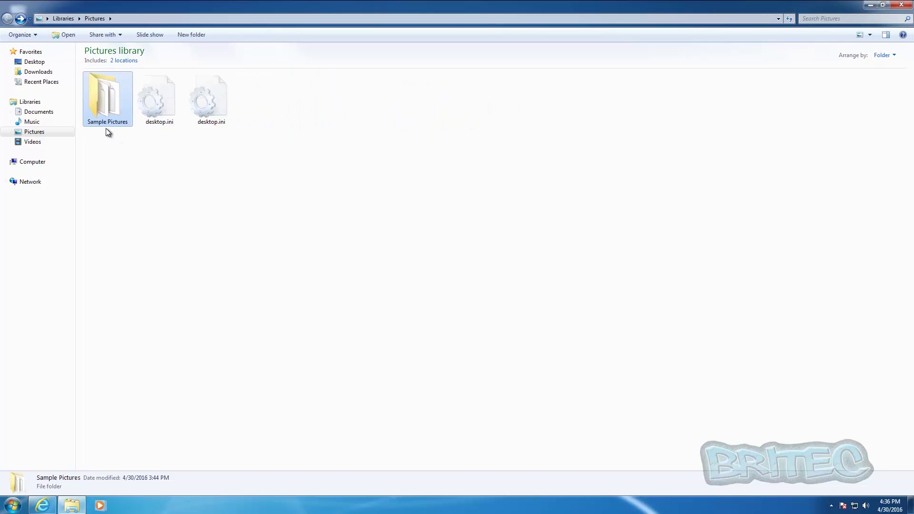
double_click(101, 101)
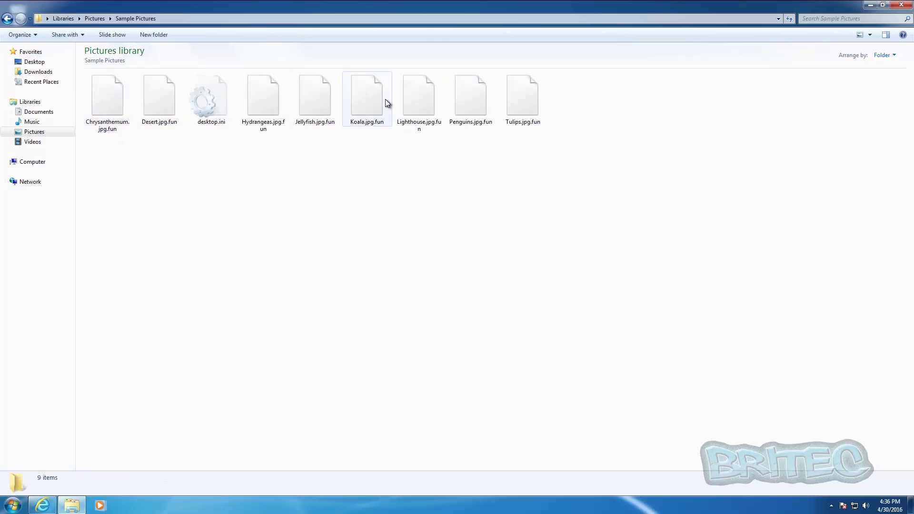
left_click(8, 20)
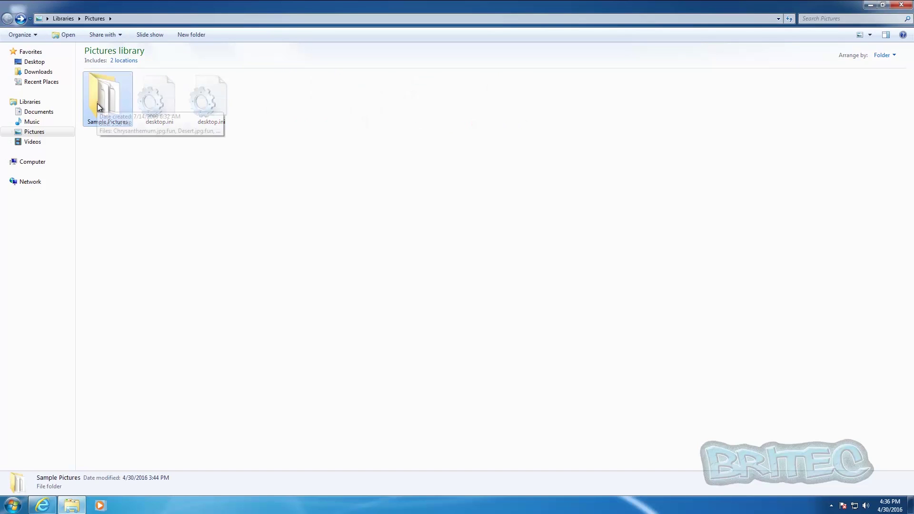
left_click(902, 4)
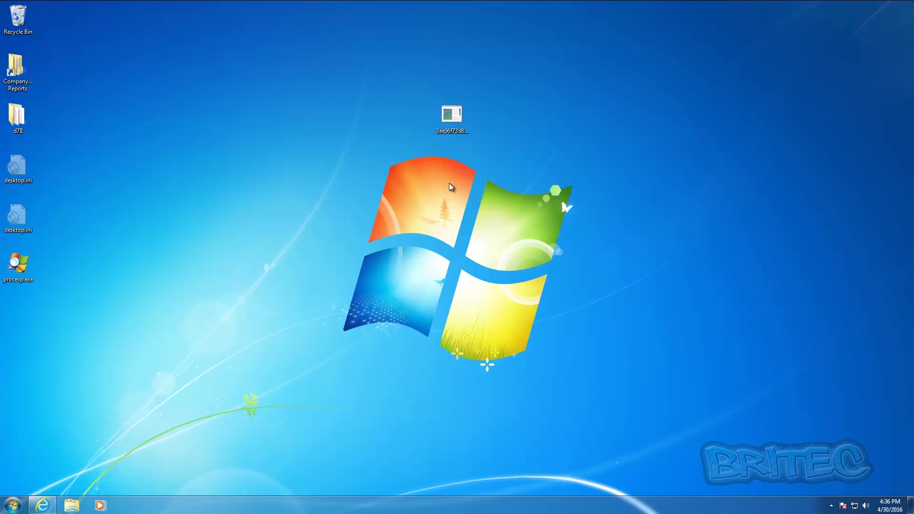